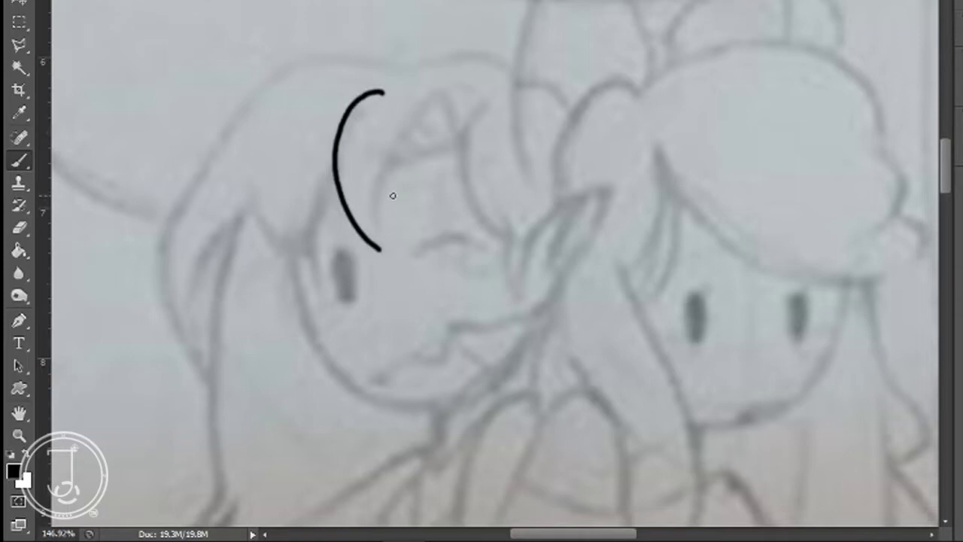
Undo the test stroke and set the brush's foreground colour to a near-black grey with a hue of 264°
key(ctrl+z)
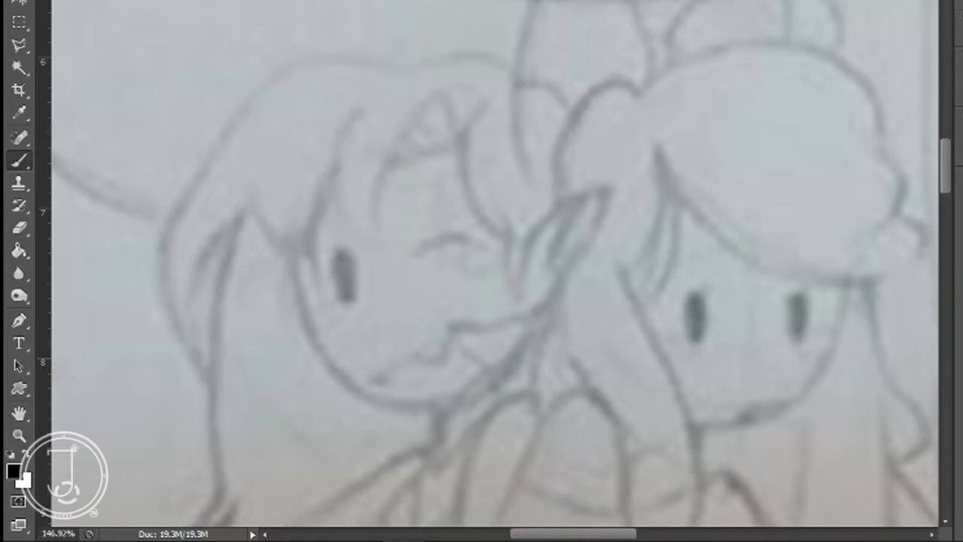
click(14, 472)
drag(757, 486, 617, 488)
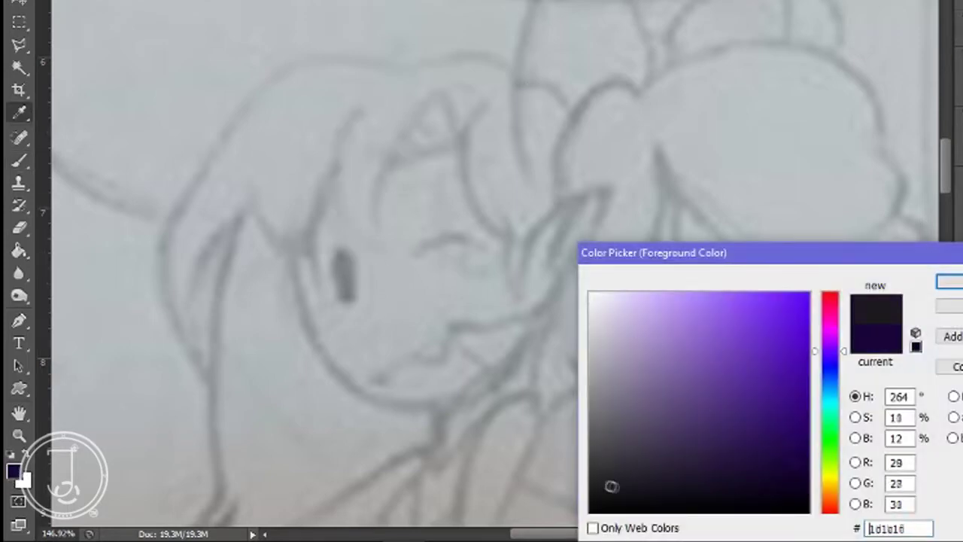
key(Return)
key(b)
Ink the outer hair outline of the winking character, from the crown down to the pointed side strands
mouse_move(416, 61)
mouse_down()
mouse_move(209, 155)
mouse_move(133, 243)
mouse_up()
key(ctrl+z)
mouse_move(511, 84)
mouse_down()
mouse_move(334, 53)
mouse_move(207, 173)
mouse_up()
drag(179, 207, 185, 367)
scroll(143, 210, up, 3)
mouse_move(324, 207)
mouse_down()
mouse_move(228, 487)
mouse_move(361, 197)
mouse_up()
scroll(384, 320, down, 5)
mouse_move(229, 154)
mouse_down()
mouse_move(192, 226)
mouse_move(258, 428)
mouse_move(149, 493)
mouse_move(290, 460)
mouse_move(308, 432)
mouse_up()
scroll(309, 432, up, 10)
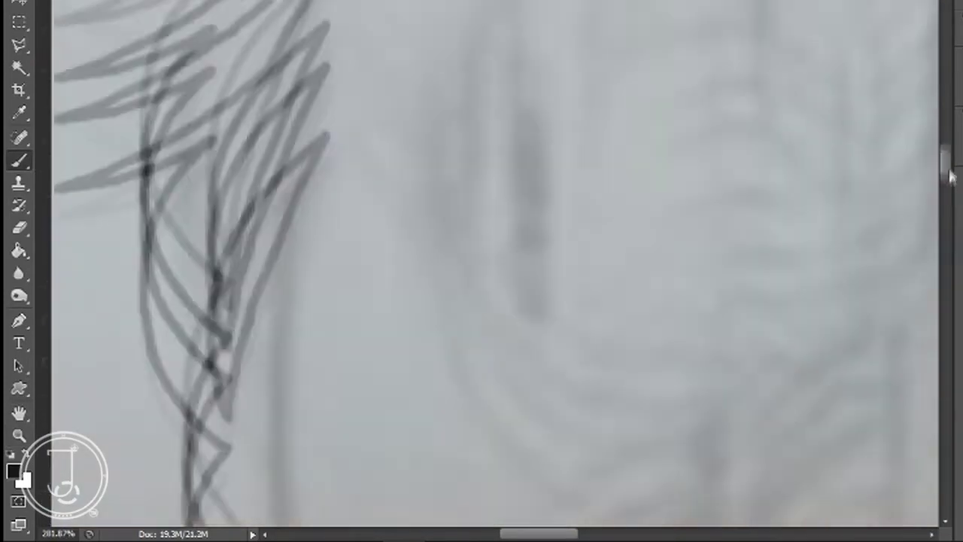
Ink the winking character's jagged fringe over the forehead and the strand beside the open eye, redoing unsatisfactory strokes
drag(741, 209, 575, 426)
drag(564, 148, 579, 444)
drag(946, 150, 945, 155)
key(ctrl+z)
mouse_move(505, 208)
mouse_down()
mouse_move(543, 320)
mouse_move(534, 311)
mouse_move(576, 352)
mouse_up()
key(ctrl+z)
drag(505, 208, 474, 410)
mouse_move(340, 195)
mouse_down()
mouse_move(444, 385)
mouse_move(470, 408)
mouse_up()
drag(946, 150, 946, 156)
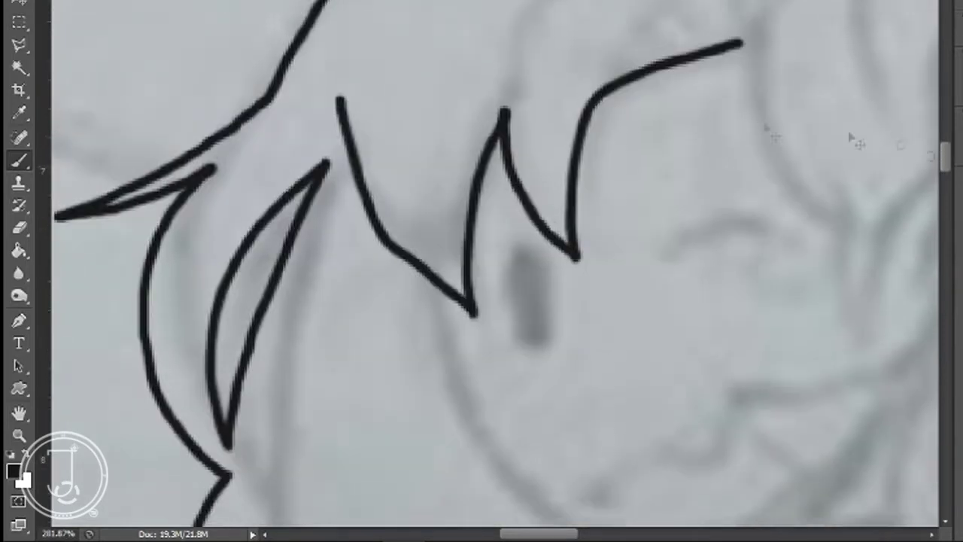
key(ctrl+z)
drag(367, 57, 426, 269)
drag(403, 200, 476, 318)
Ink the winking character's cheek and chin as one curved line below the fringe
drag(946, 157, 946, 172)
mouse_move(434, 42)
mouse_down()
mouse_move(689, 324)
mouse_move(746, 289)
mouse_up()
key(ctrl+z)
key(ctrl+z)
drag(945, 175, 946, 167)
mouse_move(442, 188)
mouse_down()
mouse_move(489, 330)
mouse_move(722, 420)
mouse_up()
key(ctrl+z)
Ink the pointed ear and the hair strands around it, including the fringe curve in front of the ear
drag(538, 534, 561, 535)
mouse_move(625, 117)
mouse_down()
mouse_move(653, 80)
mouse_move(800, 11)
mouse_up()
drag(799, 11, 654, 220)
drag(600, 78, 604, 239)
mouse_move(624, 112)
mouse_down()
mouse_move(607, 246)
mouse_move(427, 256)
mouse_move(518, 315)
mouse_up()
key(ctrl+z)
mouse_move(653, 220)
mouse_down()
mouse_move(501, 271)
mouse_move(566, 286)
mouse_move(469, 375)
mouse_move(449, 476)
mouse_up()
scroll(448, 476, up, 3)
drag(516, 92, 569, 303)
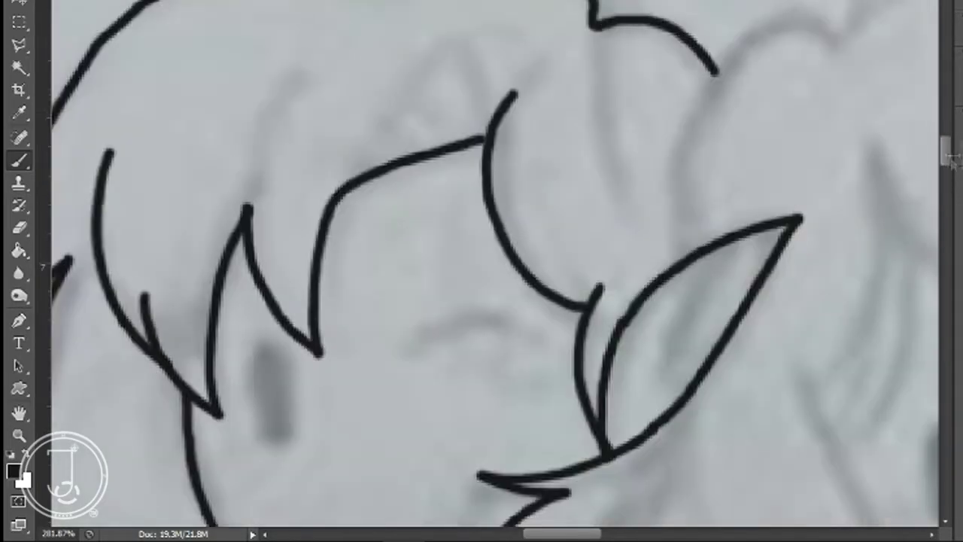
Ink the long tapering hair lock below the chin, with a short fold line beside it
scroll(482, 271, down, 5)
drag(449, 128, 455, 480)
drag(509, 197, 473, 498)
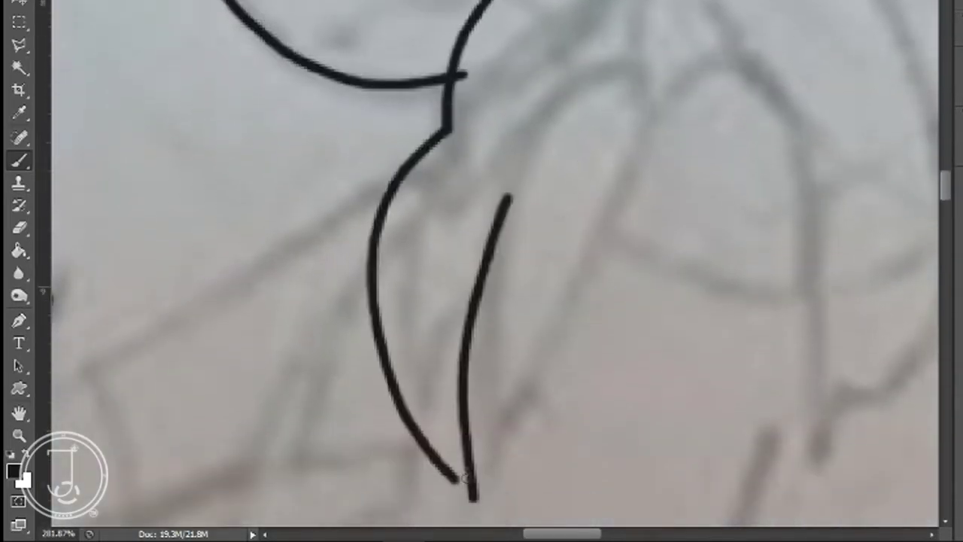
drag(623, 60, 498, 416)
key(ctrl+z)
drag(503, 300, 511, 352)
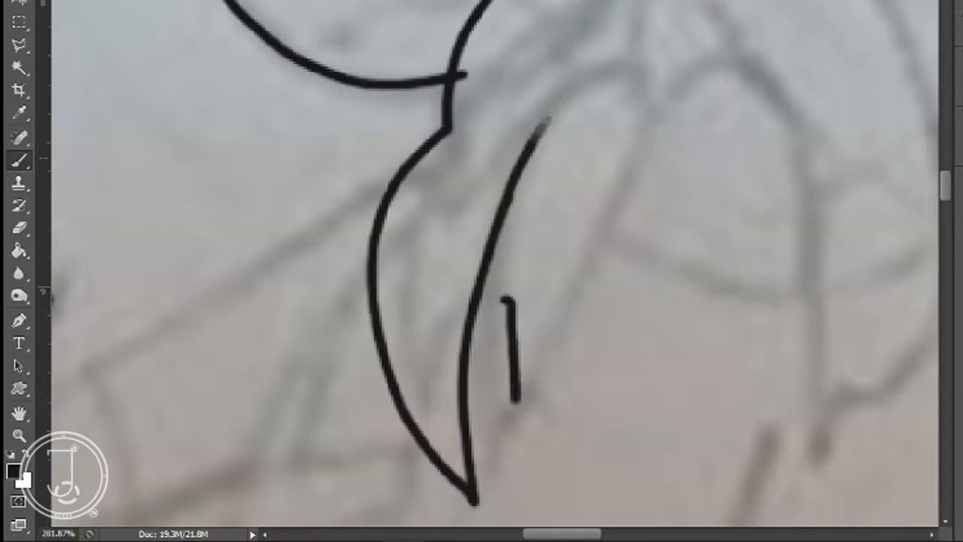
drag(556, 111, 634, 68)
Ink the open eye as a solid black oval and the winking eye as a short arc
drag(945, 193, 945, 156)
drag(562, 533, 529, 533)
drag(947, 151, 946, 164)
scroll(947, 169, up, 1)
drag(625, 189, 627, 253)
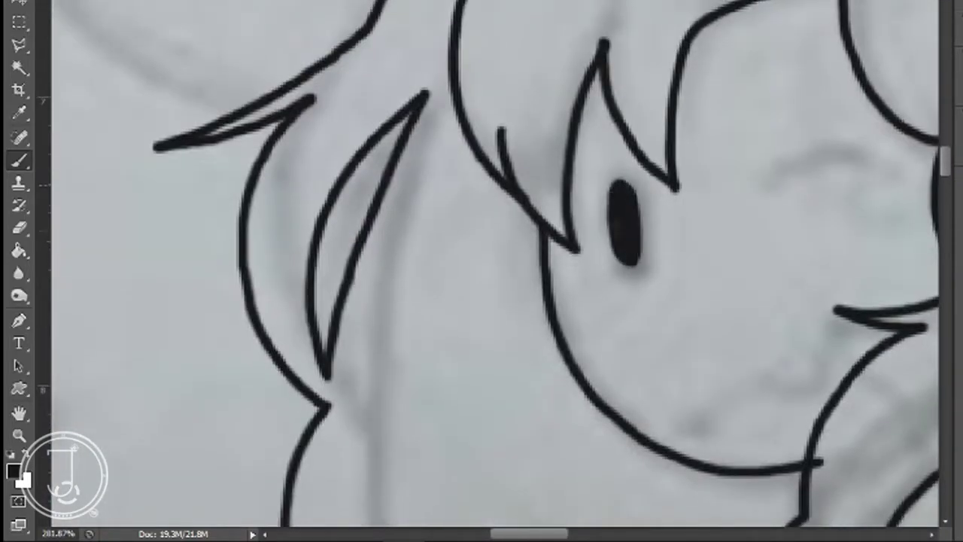
key(ctrl+z)
mouse_move(752, 190)
mouse_down()
mouse_move(850, 146)
mouse_move(866, 152)
mouse_up()
Ink the shoulder and short sleeve, plus a small strand at the tip of the long side hair
mouse_move(947, 164)
mouse_down()
mouse_move(958, 198)
mouse_move(948, 187)
mouse_up()
mouse_move(741, 168)
mouse_down()
mouse_move(444, 341)
mouse_move(496, 527)
mouse_up()
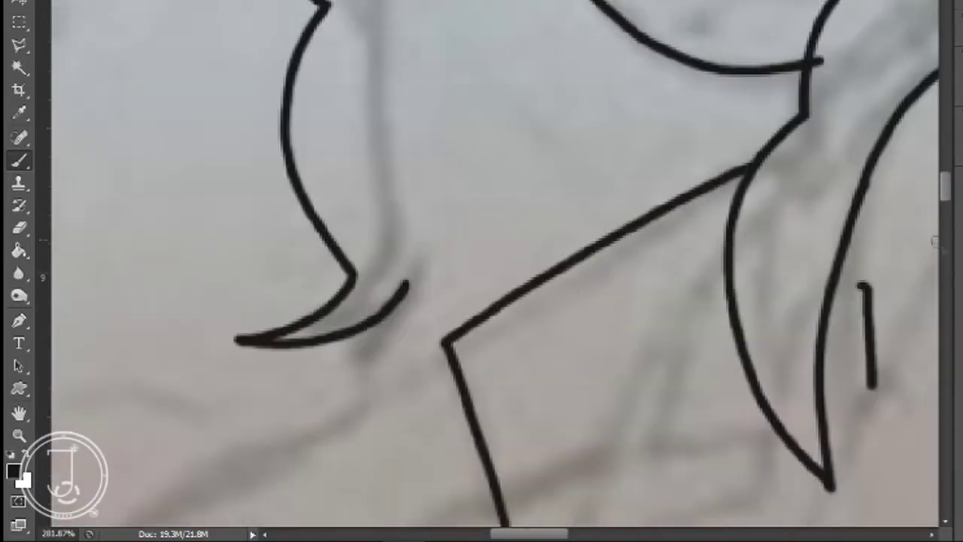
scroll(800, 281, down, 3)
drag(373, 212, 261, 325)
key(ctrl+z)
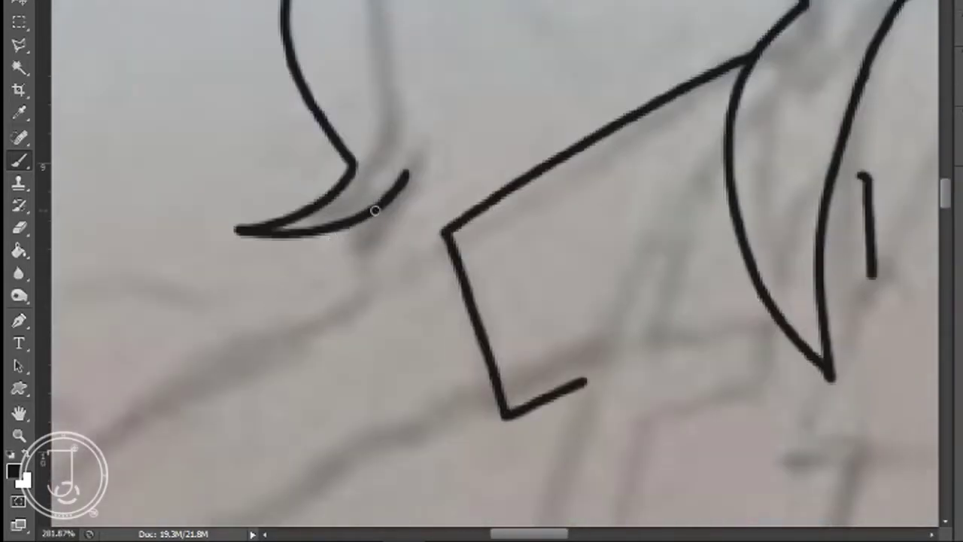
drag(380, 206, 295, 310)
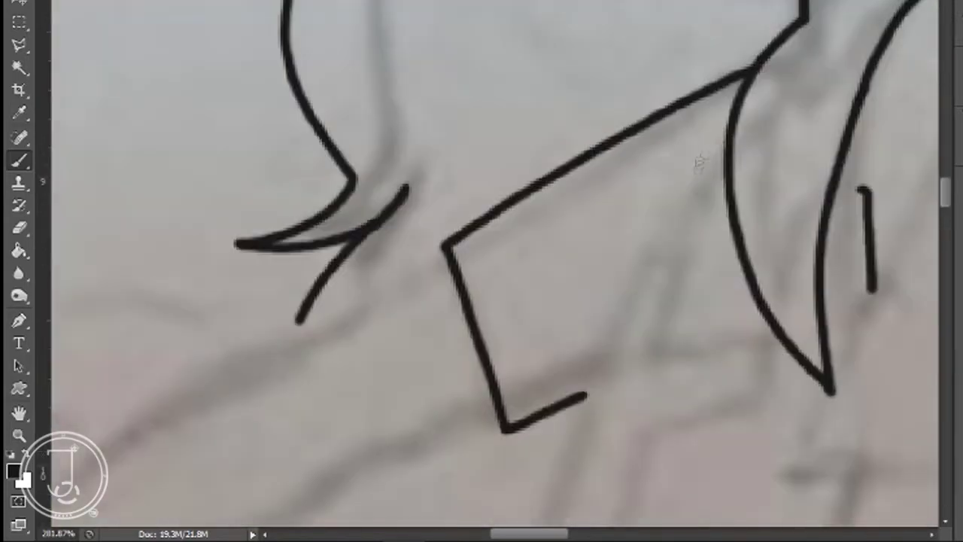
Ink the side of the shirt running down from beneath the sleeve
drag(700, 162, 538, 460)
scroll(611, 271, down, 10)
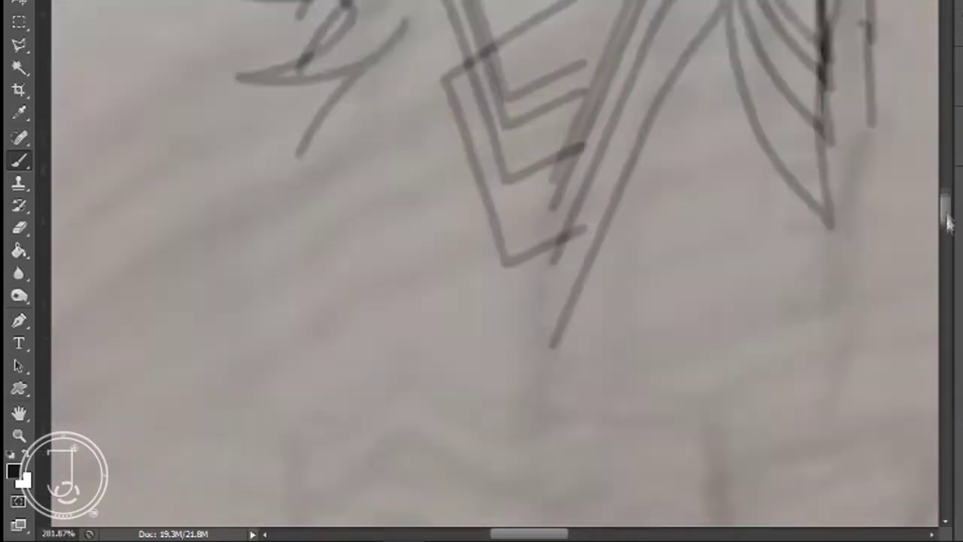
mouse_move(613, 4)
mouse_down()
mouse_move(495, 297)
mouse_move(797, 239)
mouse_up()
Ink both edges of the outstretched arm down to the wrist and outline the wristband
drag(945, 222, 945, 202)
drag(529, 533, 501, 533)
drag(751, 207, 336, 467)
drag(945, 208, 946, 223)
mouse_move(648, 155)
mouse_down()
mouse_move(798, 109)
mouse_move(278, 410)
mouse_up()
drag(327, 230, 193, 361)
drag(945, 213, 946, 199)
drag(540, 534, 572, 534)
drag(529, 326, 548, 319)
Ink the back of the hand and the thumb below the wristband, redoing the first outline stroke
drag(553, 533, 509, 533)
drag(944, 208, 944, 238)
key(ctrl+z)
mouse_move(293, 154)
mouse_down()
mouse_move(215, 408)
mouse_move(183, 462)
mouse_up()
scroll(286, 156, down, 3)
key(ctrl+z)
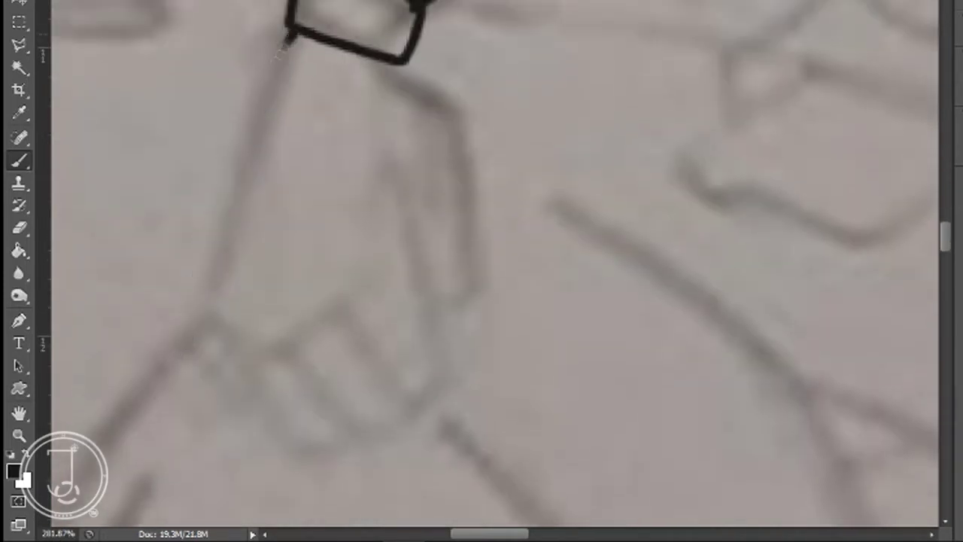
drag(293, 36, 210, 339)
drag(399, 63, 463, 308)
drag(413, 180, 441, 347)
key(ctrl+z)
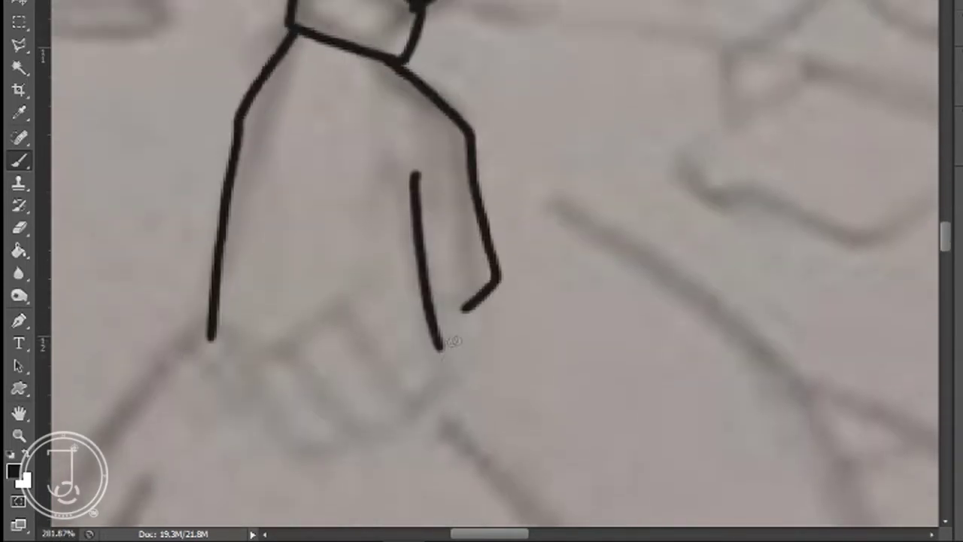
Ink the curled fingers of the hand resting on the knee
drag(335, 315, 439, 400)
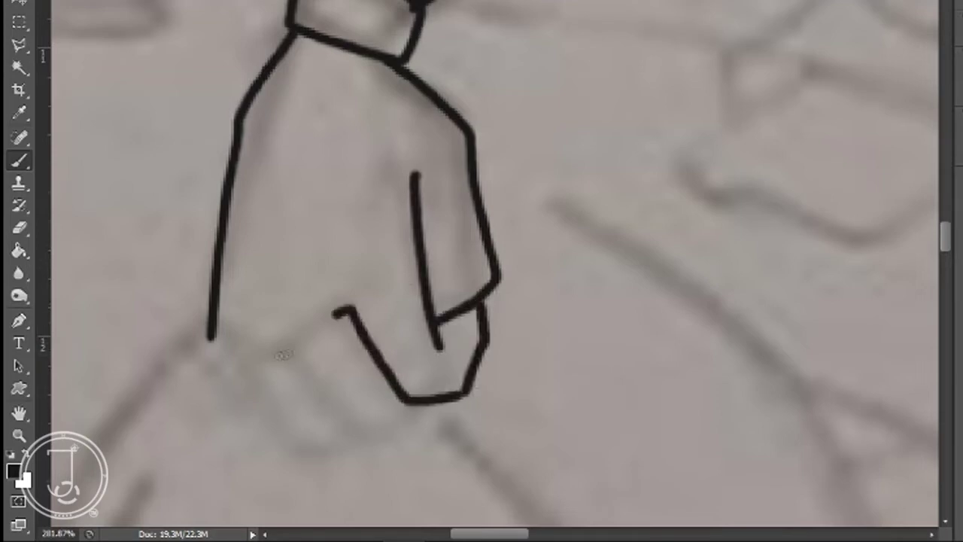
drag(274, 352, 396, 436)
drag(210, 335, 325, 450)
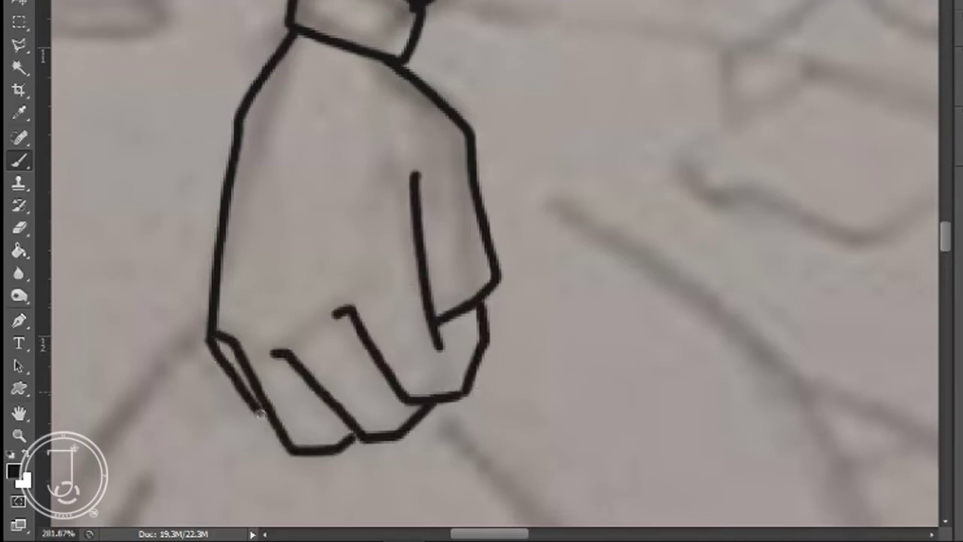
Ink the lower edge of the bent arm's forearm and join it to the elbow
drag(948, 253, 948, 250)
drag(490, 534, 514, 534)
drag(947, 232, 948, 217)
mouse_move(498, 535)
mouse_down()
mouse_move(554, 537)
mouse_move(536, 536)
mouse_up()
drag(948, 232, 948, 225)
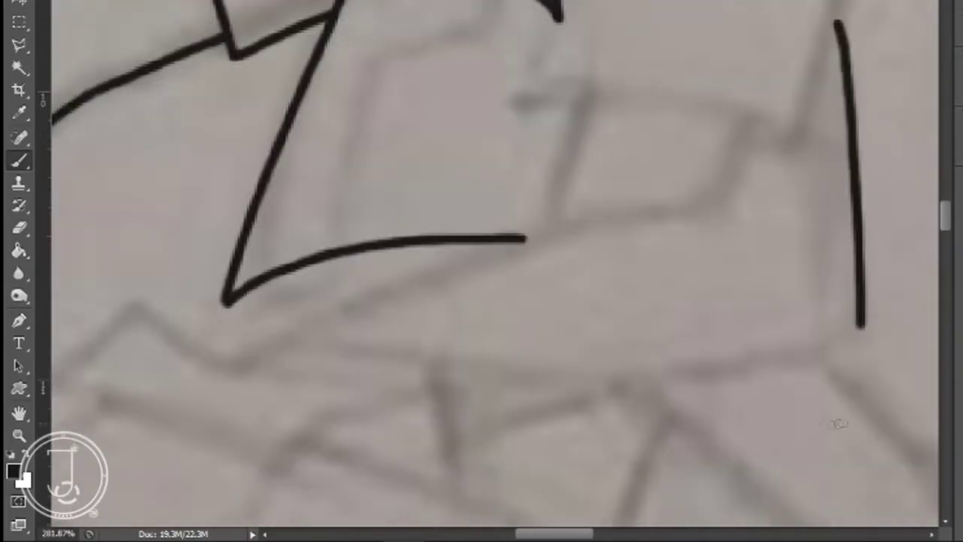
scroll(497, 263, down, 3)
drag(316, 244, 858, 167)
drag(861, 133, 862, 165)
Ink the upper edge of the bent forearm and a short sleeve line on the upper arm
drag(950, 238, 951, 225)
mouse_move(266, 363)
mouse_down()
mouse_move(634, 223)
mouse_move(766, 213)
mouse_up()
key(ctrl+z)
mouse_move(264, 363)
mouse_down()
mouse_move(524, 259)
mouse_move(768, 230)
mouse_up()
scroll(767, 230, up, 4)
drag(796, 310, 861, 303)
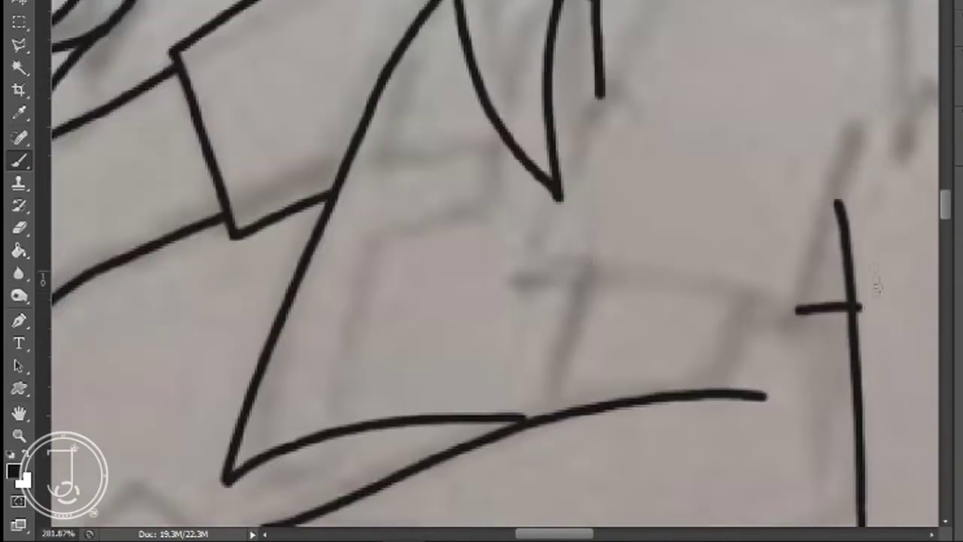
drag(947, 213, 949, 239)
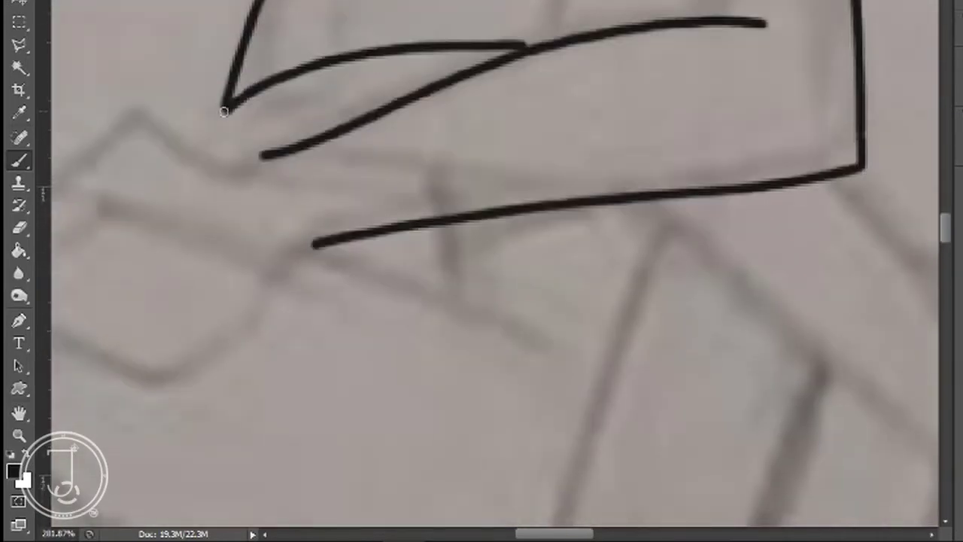
Ink the fist at the end of the bent forearm, with its thumb, knuckles and palm edge
drag(591, 535, 542, 538)
mouse_move(789, 156)
mouse_down()
mouse_move(687, 125)
mouse_move(519, 285)
mouse_up()
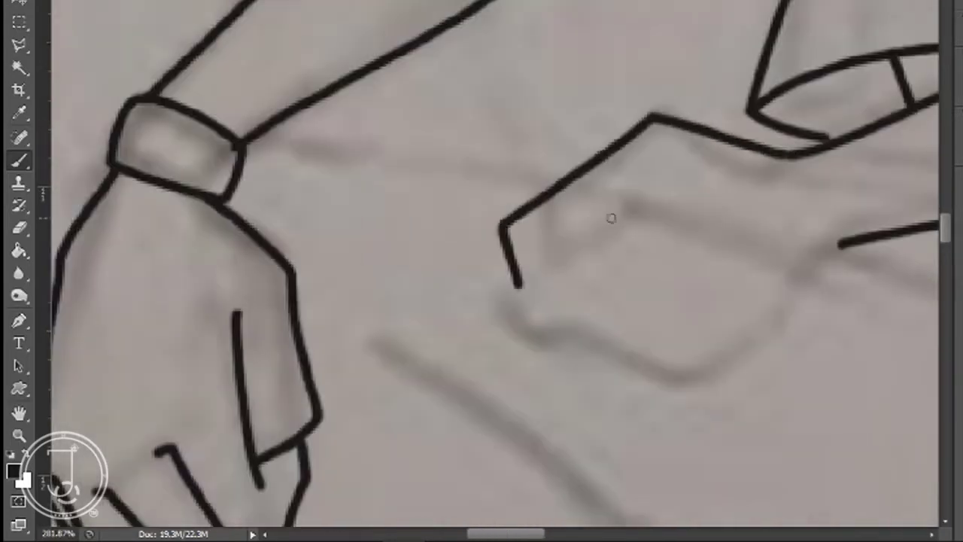
drag(616, 218, 502, 370)
drag(558, 390, 702, 444)
drag(841, 243, 723, 426)
key(ctrl+z)
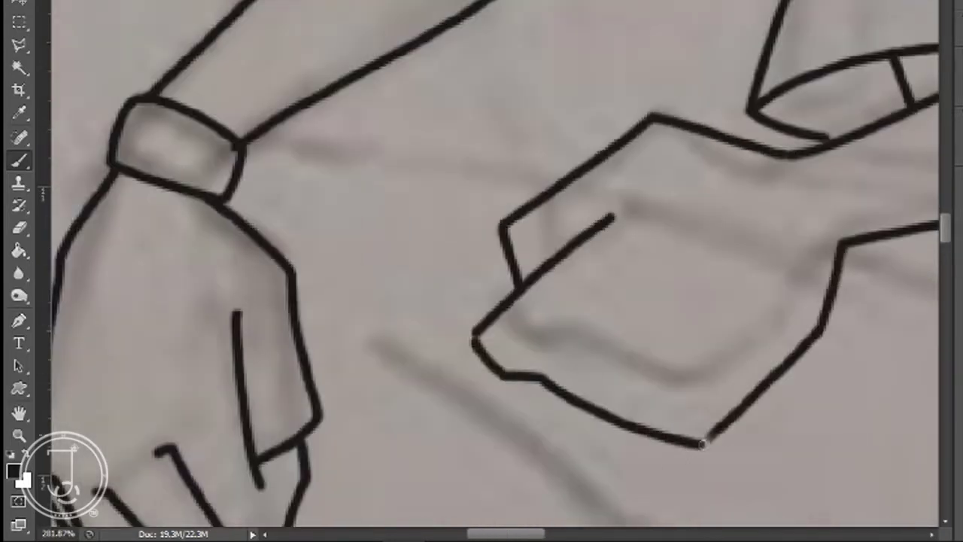
Ink the winking character's slanted open mouth and add a small fang
drag(527, 534, 592, 535)
drag(945, 227, 957, 168)
drag(569, 534, 535, 534)
drag(601, 309, 783, 194)
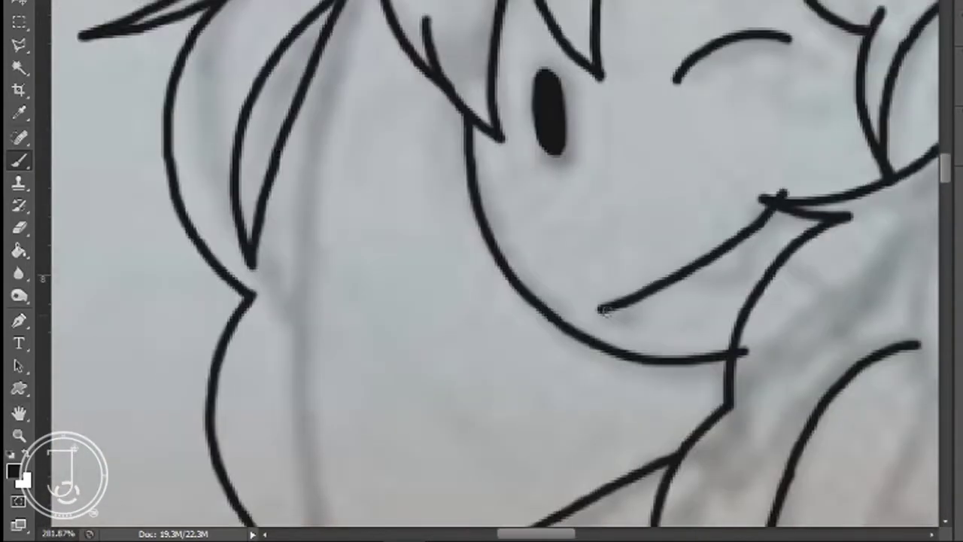
drag(695, 289, 723, 254)
Ink the clothing line that runs across the lap beneath the bent forearm
drag(946, 170, 946, 237)
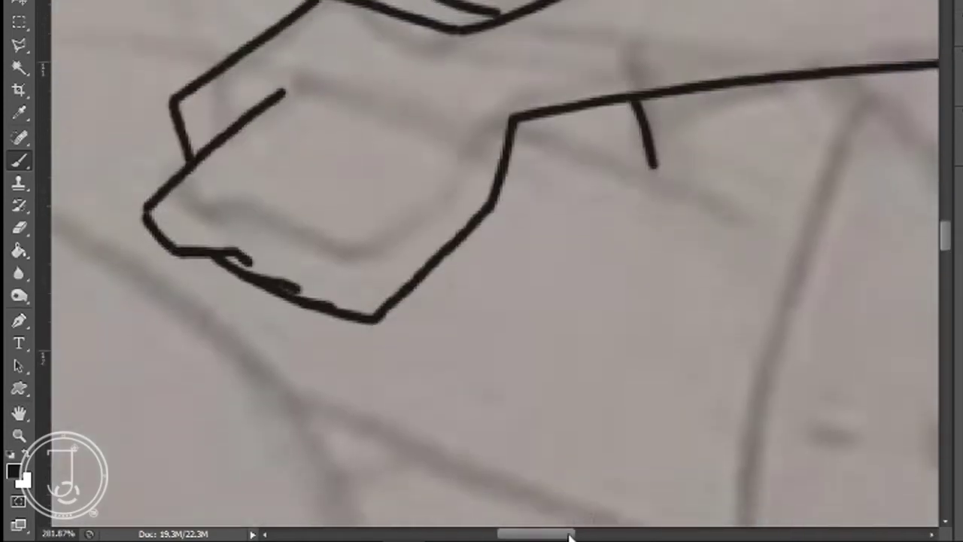
drag(570, 536, 532, 536)
drag(946, 235, 945, 225)
drag(338, 198, 662, 232)
scroll(662, 231, right, 5)
scroll(752, 256, down, 5)
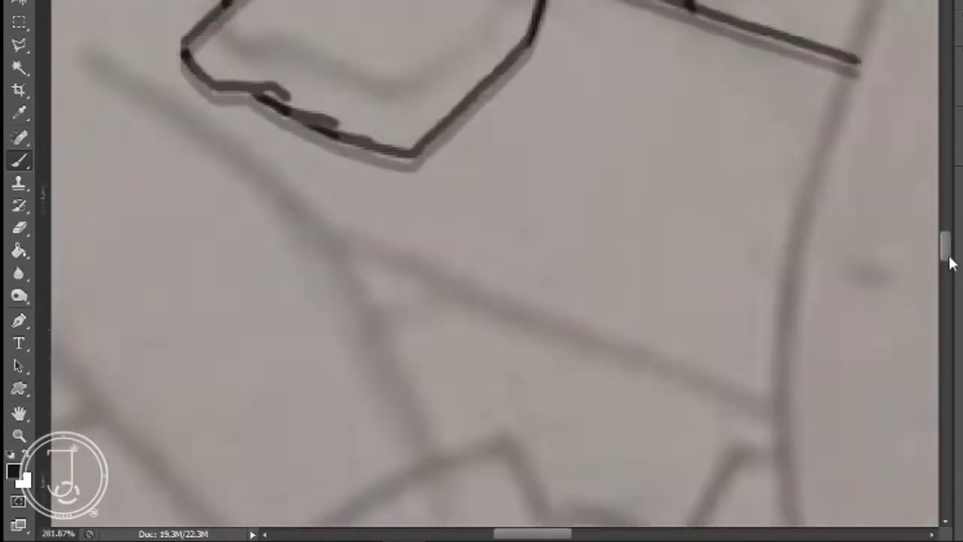
Ink both edges of the front leg from the knee down to the top of the boot
scroll(866, 280, left, 6)
drag(431, 252, 645, 516)
drag(544, 39, 828, 404)
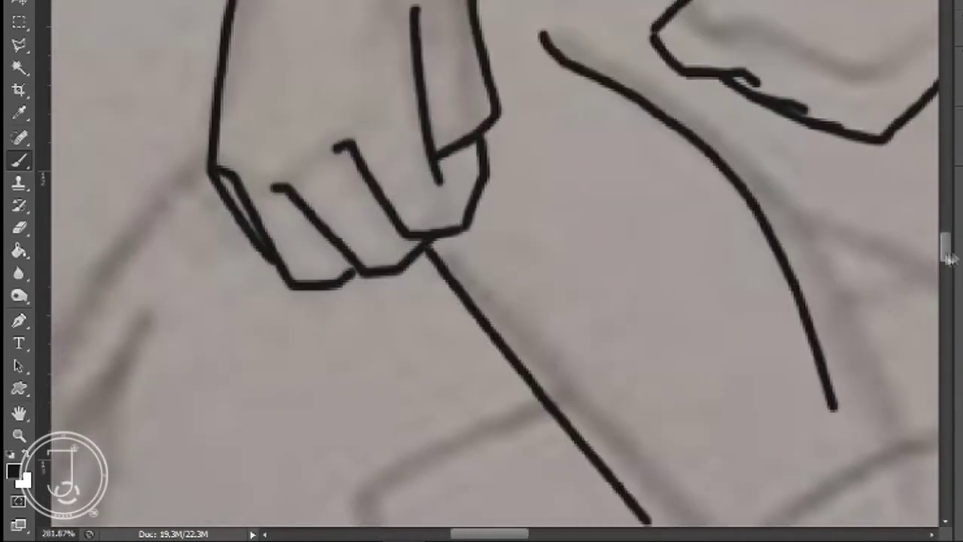
scroll(753, 301, down, 5)
drag(646, 150, 717, 211)
drag(834, 34, 878, 76)
Ink the curved opening of the front boot and both sides of its shaft
drag(511, 535, 539, 535)
mouse_move(360, 281)
mouse_down()
mouse_move(482, 150)
mouse_move(683, 70)
mouse_up()
drag(573, 74, 579, 88)
drag(362, 284, 614, 526)
drag(683, 70, 815, 427)
Ink the lower part of the front boot, including its pointed toe and sole edge
scroll(623, 192, down, 5)
drag(618, 179, 619, 514)
scroll(619, 338, down, 3)
mouse_move(619, 319)
mouse_down()
mouse_move(569, 456)
mouse_move(876, 224)
mouse_up()
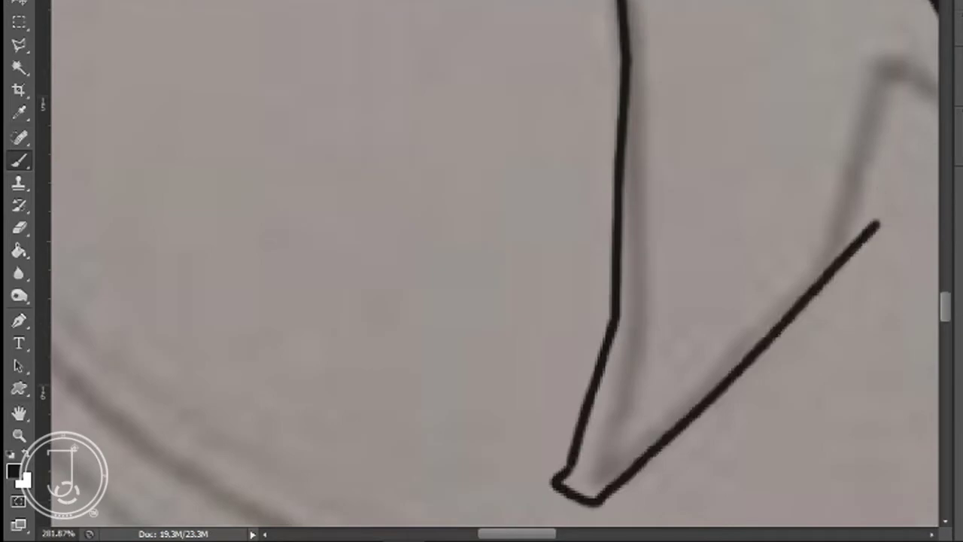
scroll(482, 271, right, 3)
mouse_move(675, 13)
mouse_down()
mouse_move(679, 217)
mouse_move(772, 143)
mouse_up()
key(ctrl+z)
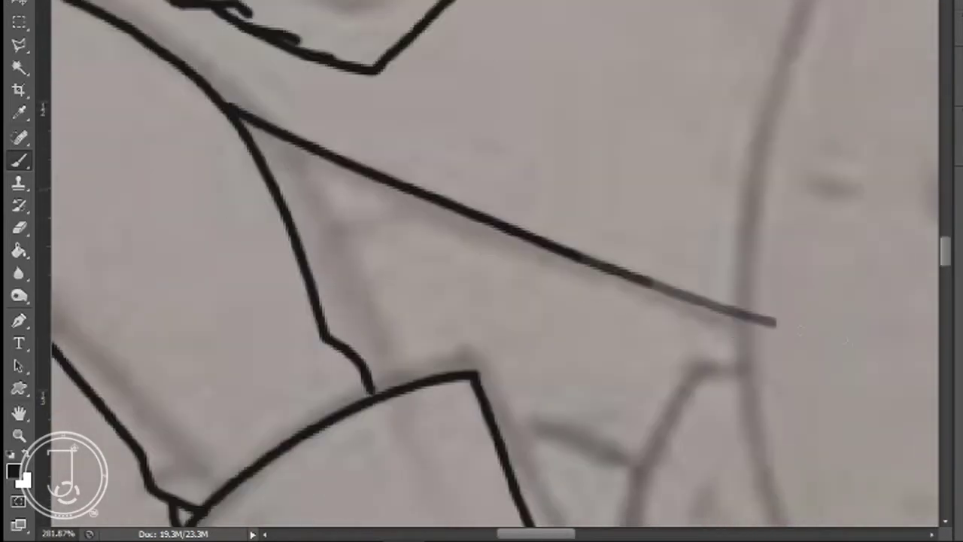
Ink the short fold line behind the knee and the rounded shape that extends behind the front leg
drag(761, 224, 873, 193)
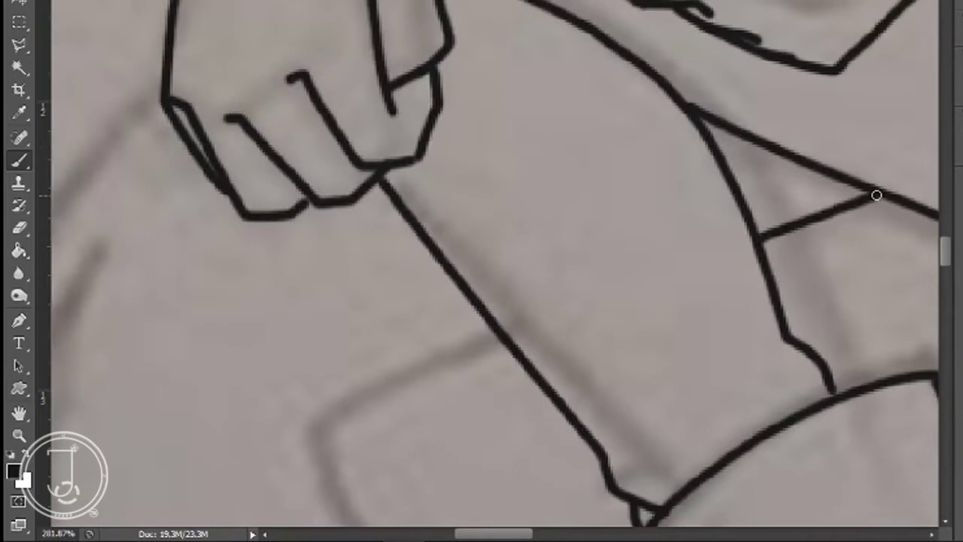
drag(505, 339, 298, 428)
scroll(481, 271, down, 5)
mouse_move(299, 28)
mouse_down()
mouse_move(644, 333)
mouse_move(473, 252)
mouse_move(721, 295)
mouse_up()
key(ctrl+z)
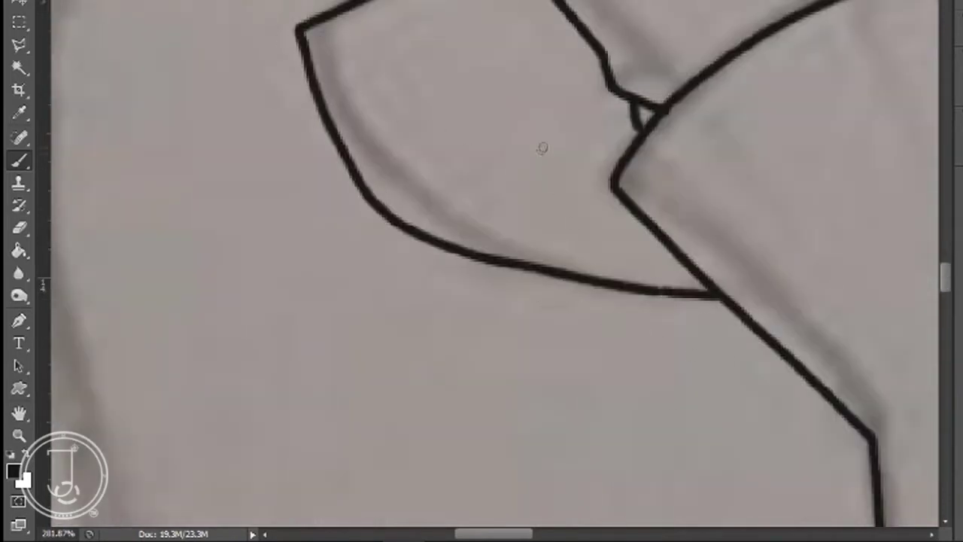
Ink the short lines behind the front boot and the outline of the rear leg's boot
drag(361, 162, 493, 159)
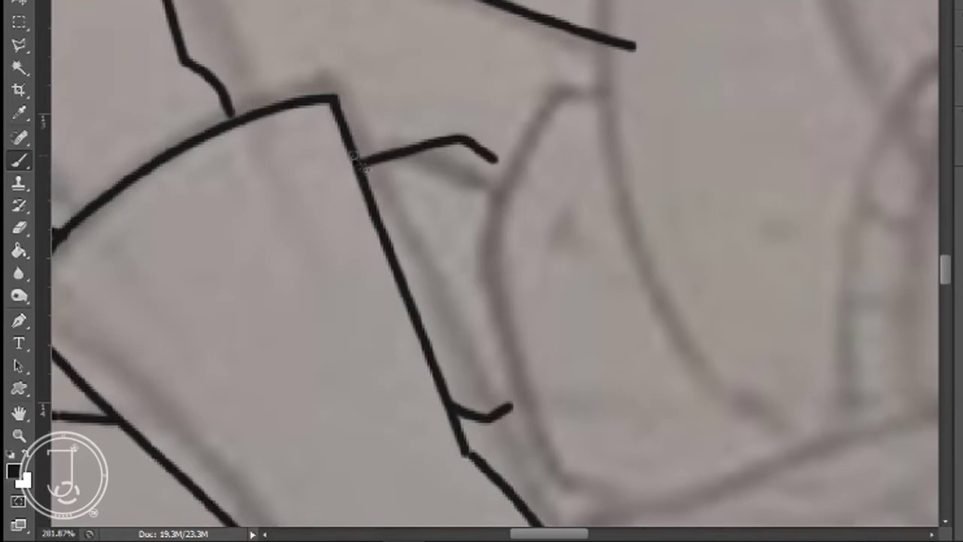
key(ctrl+z)
drag(356, 148, 494, 159)
mouse_move(565, 73)
mouse_down()
mouse_move(540, 443)
mouse_move(677, 457)
mouse_up()
drag(564, 74, 604, 76)
drag(626, 247, 499, 232)
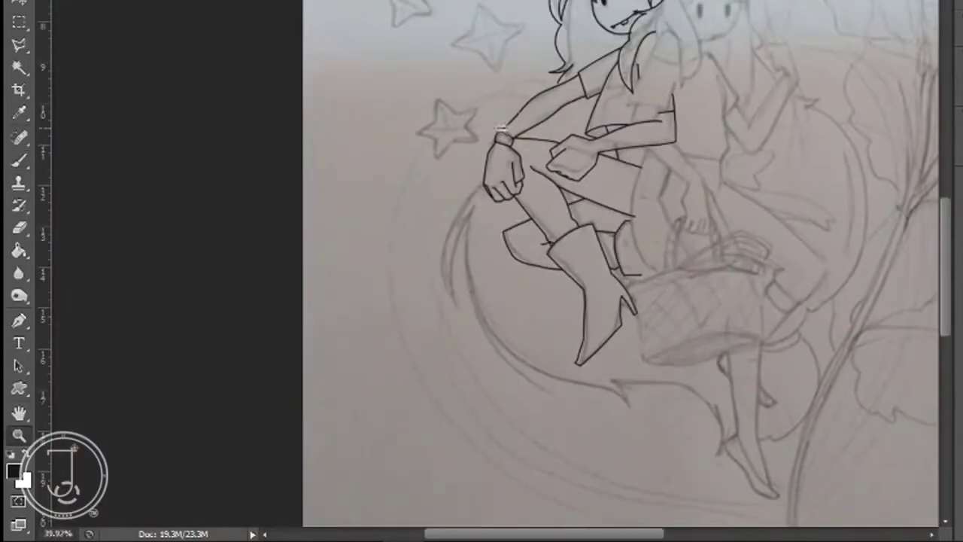
drag(438, 215, 498, 216)
drag(418, 350, 451, 350)
key(b)
drag(605, 34, 490, 440)
key(ctrl+z)
mouse_move(610, 34)
mouse_down()
mouse_move(500, 497)
mouse_move(487, 468)
mouse_move(543, 173)
mouse_up()
key(ctrl+z)
key(ctrl+z)
key(ctrl+z)
mouse_move(487, 467)
mouse_down()
mouse_move(484, 258)
mouse_move(590, 146)
mouse_up()
key(ctrl+z)
key(ctrl+alt+z)
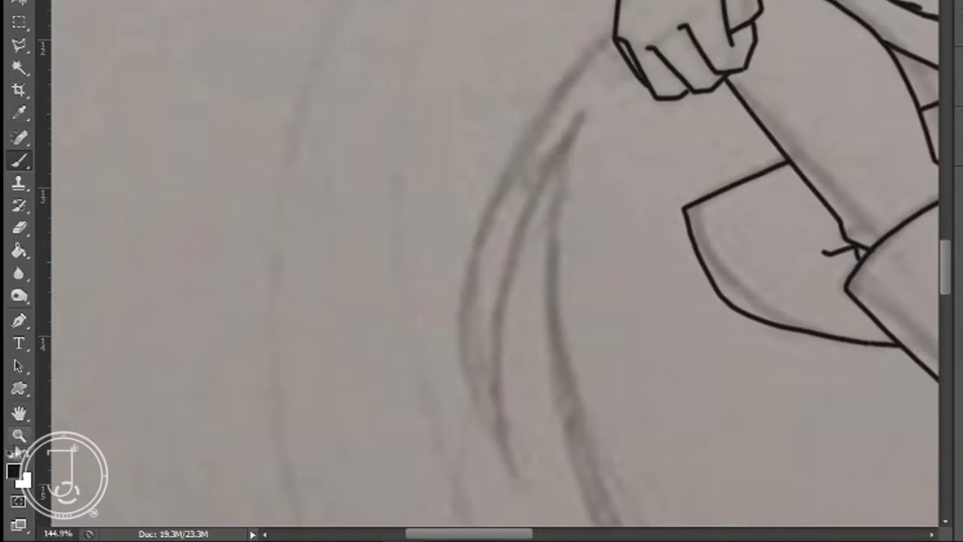
Ink the outer and inner curves of the crescent moon that run down from the fist
click(19, 437)
drag(543, 212, 557, 212)
click(19, 160)
drag(611, 26, 491, 505)
drag(611, 90, 493, 480)
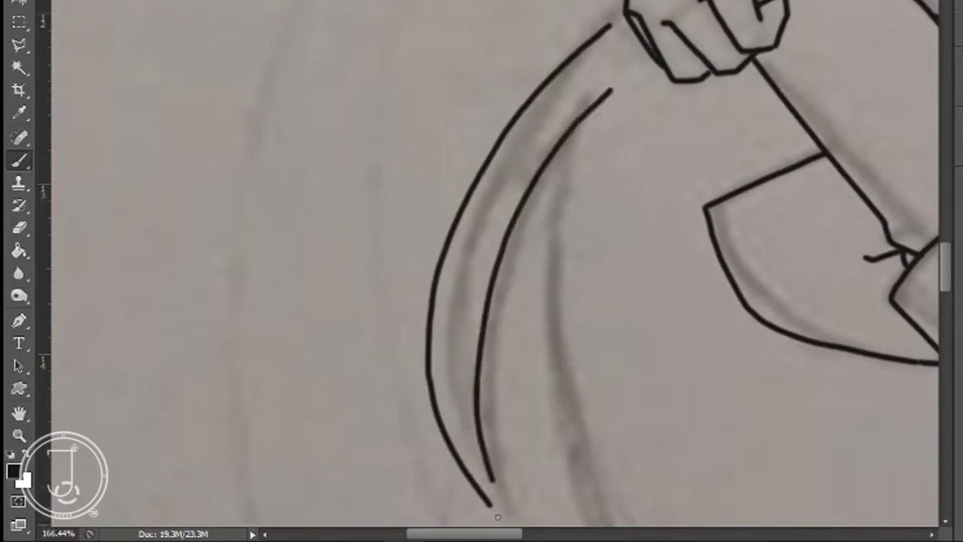
Ink the moon's lower contour beneath the boots, including the pointed notch and the curve continuing toward the second character's legs
drag(948, 251, 948, 275)
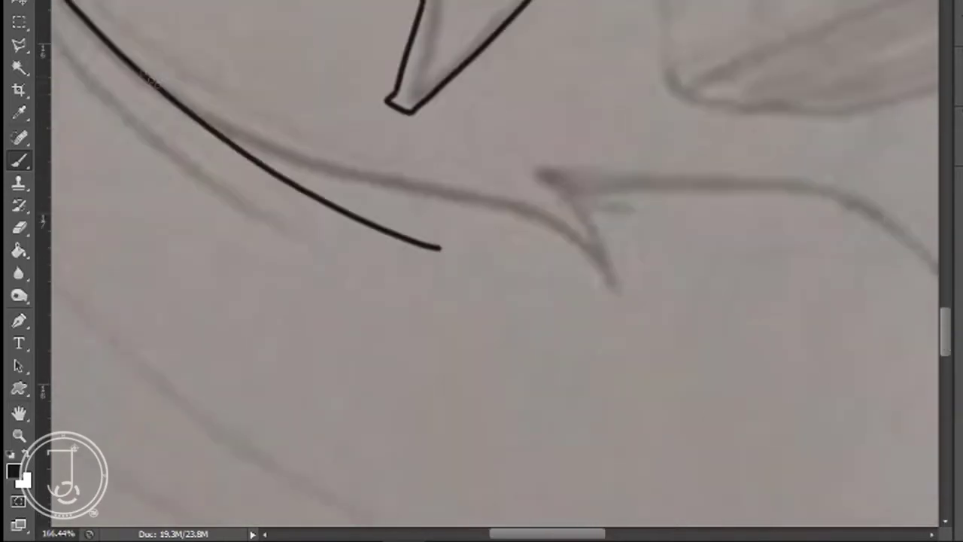
mouse_move(145, 75)
mouse_down()
mouse_move(608, 213)
mouse_move(654, 254)
mouse_up()
key(ctrl+z)
drag(557, 536, 605, 535)
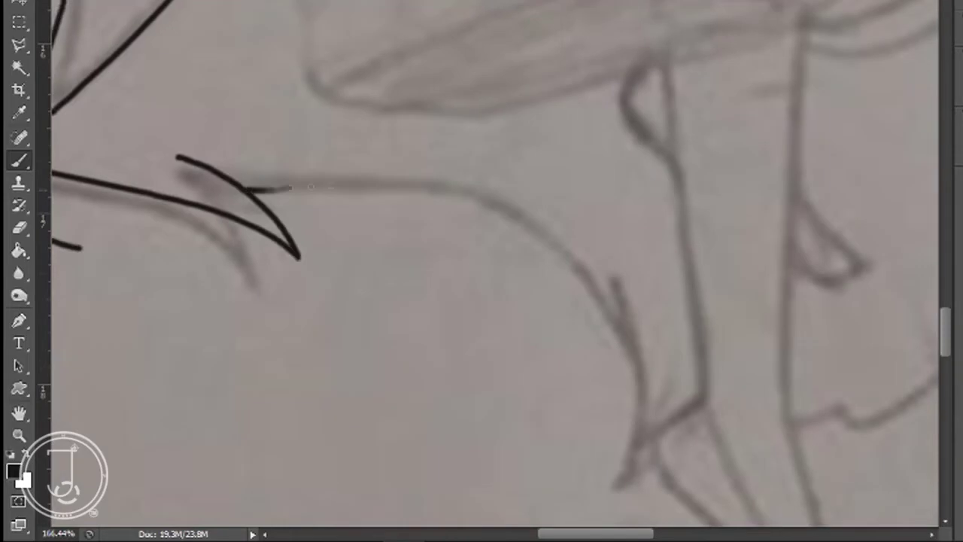
drag(241, 184, 632, 292)
drag(946, 330, 946, 337)
drag(626, 157, 645, 407)
key(ctrl+z)
drag(607, 130, 633, 346)
Ink the winking character's hat, including the wide brim, the curved band and the pointed crown
drag(948, 338, 957, 152)
drag(603, 533, 548, 536)
drag(946, 153, 946, 145)
mouse_move(318, 405)
mouse_down()
mouse_move(397, 63)
mouse_move(869, 179)
mouse_up()
drag(577, 534, 620, 537)
drag(555, 180, 723, 155)
key(ctrl+z)
drag(562, 178, 715, 158)
drag(367, 97, 667, 159)
scroll(668, 160, up, 4)
drag(354, 224, 596, 103)
drag(796, 208, 765, 287)
drag(944, 151, 944, 187)
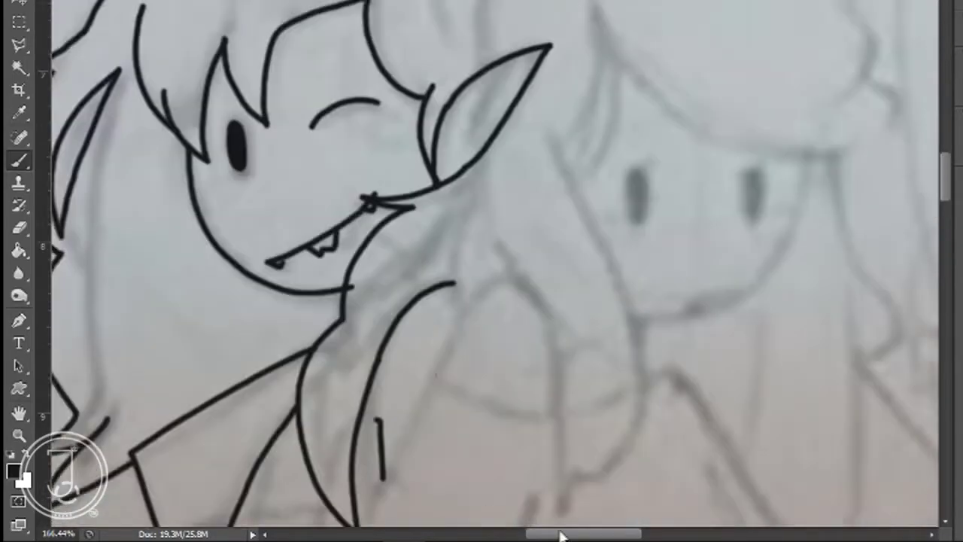
drag(563, 536, 548, 536)
click(19, 436)
drag(271, 55, 760, 320)
click(19, 343)
click(19, 161)
mouse_move(693, 54)
mouse_down()
mouse_move(580, 209)
mouse_move(600, 143)
mouse_move(707, 48)
mouse_up()
key(ctrl+z)
Ink the strand lines inside the winking character's fringe and the inner line of the pointed ear
drag(542, 533, 523, 533)
click(18, 436)
drag(621, 310, 481, 280)
drag(570, 235, 707, 249)
drag(945, 159, 949, 158)
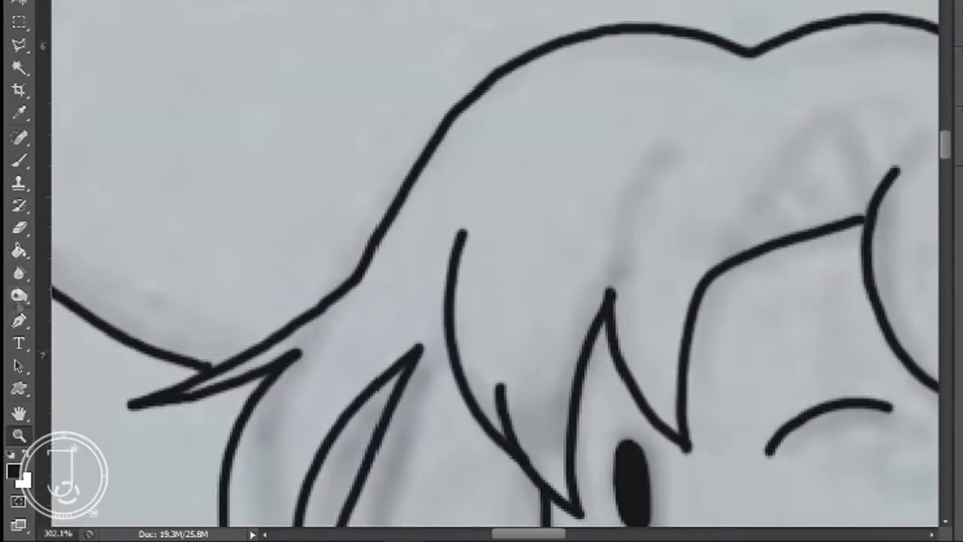
key(ctrl+z)
mouse_move(610, 295)
mouse_down()
mouse_move(756, 141)
mouse_move(705, 134)
mouse_up()
drag(703, 282, 864, 216)
drag(946, 152, 949, 180)
drag(520, 284, 243, 378)
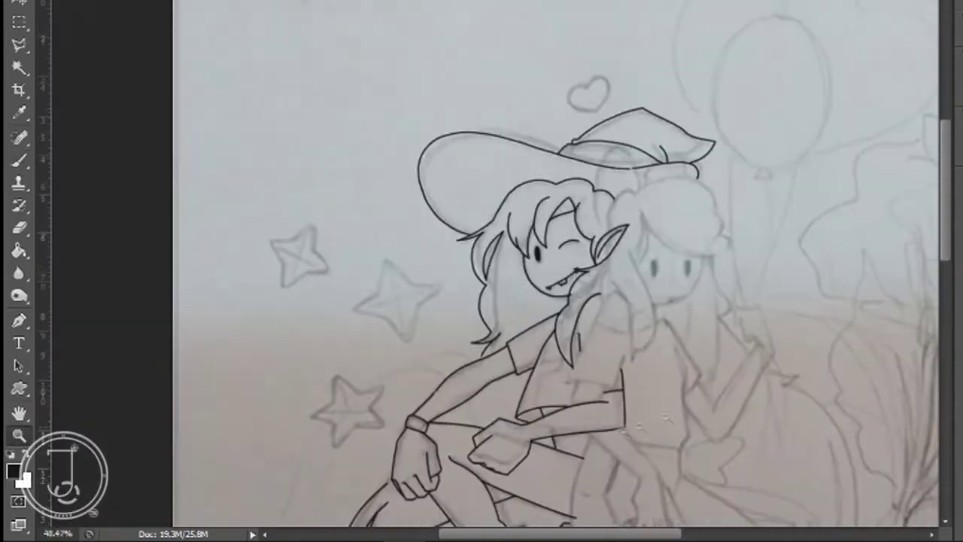
Ink the crown and outer side of the second character's hair in dark red, from the ear over to the far side
drag(641, 177, 865, 184)
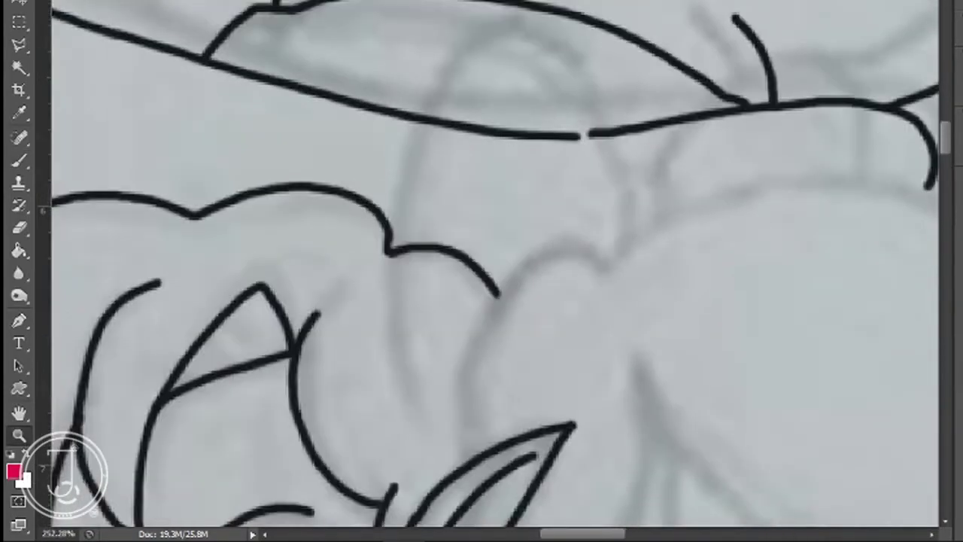
mouse_move(606, 266)
mouse_down()
mouse_move(464, 457)
mouse_move(473, 356)
mouse_move(467, 470)
mouse_up()
key(ctrl+z)
drag(597, 533, 628, 533)
mouse_move(295, 266)
mouse_down()
mouse_move(690, 268)
mouse_move(712, 361)
mouse_up()
key(ctrl+z)
mouse_move(295, 266)
mouse_down()
mouse_move(398, 187)
mouse_move(725, 363)
mouse_up()
drag(723, 361, 745, 412)
drag(946, 141, 946, 161)
drag(713, 73, 730, 82)
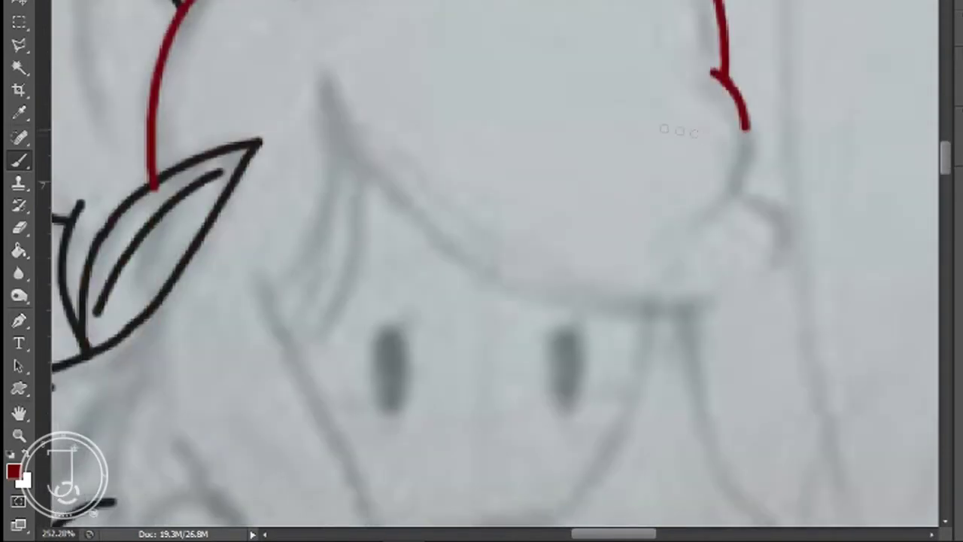
Ink the sweeping lower edge of the second character's fringe and the thin strand curving down beside the eye
drag(333, 67, 779, 265)
drag(356, 175, 327, 375)
drag(946, 158, 946, 168)
key(ctrl+z)
drag(363, 6, 306, 213)
drag(946, 168, 946, 162)
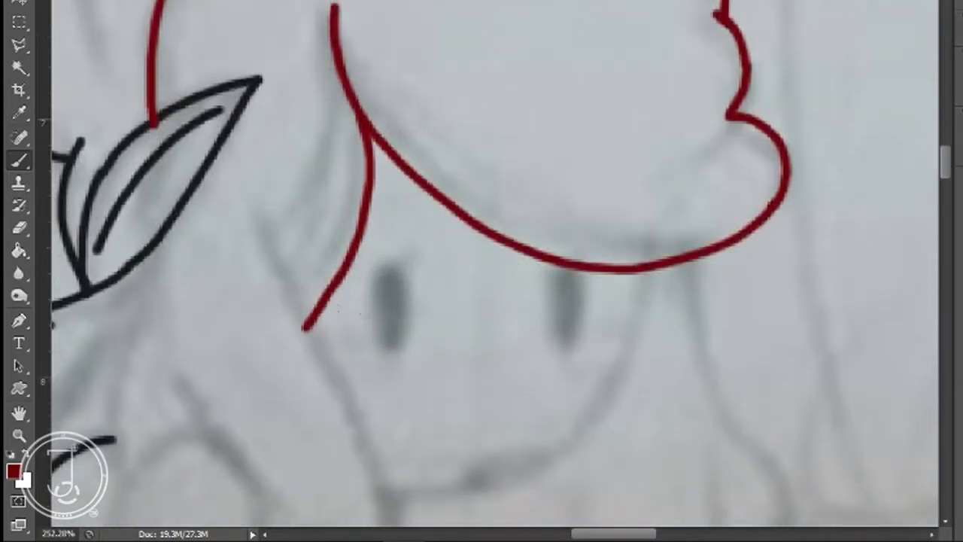
Ink the long hair lock beside the second character's face, plus the adjoining hair line behind the pointed ear
drag(155, 241, 203, 441)
drag(274, 188, 409, 477)
scroll(408, 477, down, 5)
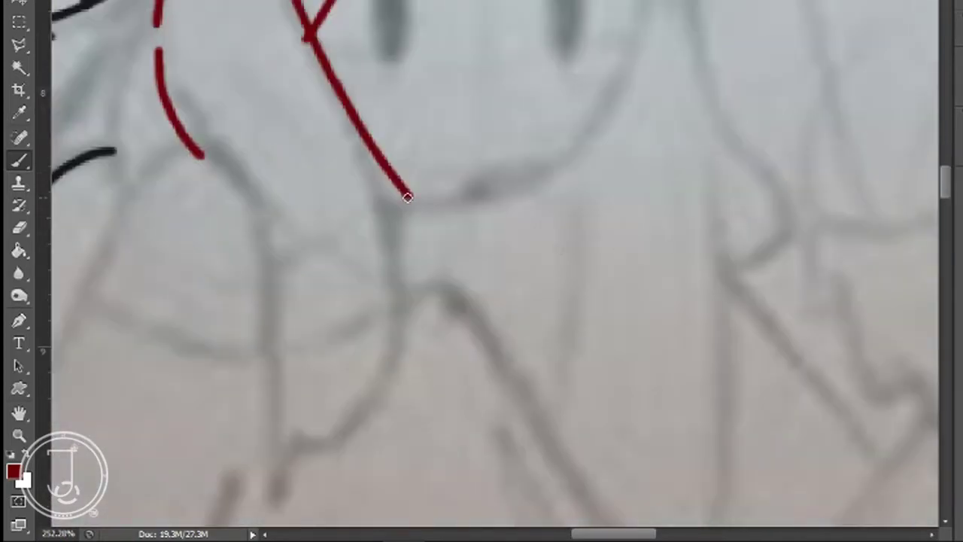
drag(406, 197, 316, 487)
mouse_move(203, 157)
mouse_down()
mouse_move(111, 263)
mouse_move(269, 444)
mouse_move(468, 444)
mouse_up()
scroll(343, 28, up, 4)
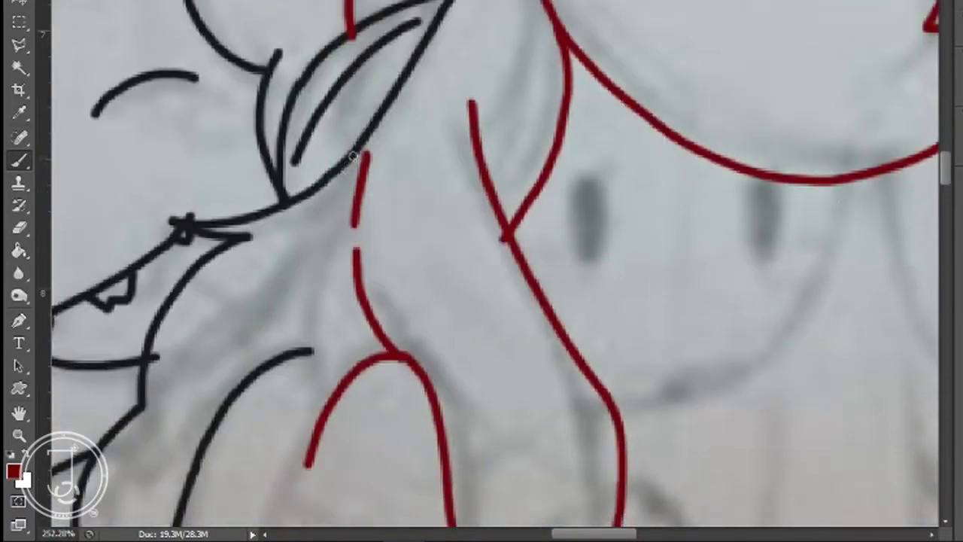
drag(354, 155, 315, 425)
Ink the second character's neckline and near sleeve, with the upper arm emerging from its hem
scroll(417, 211, down, 6)
drag(304, 126, 415, 184)
drag(304, 126, 150, 432)
scroll(150, 433, down, 3)
mouse_move(178, 331)
mouse_down()
mouse_move(380, 421)
mouse_move(440, 277)
mouse_move(146, 486)
mouse_up()
Ink both edges of the second character's near forearm
drag(946, 201, 945, 234)
drag(217, 123, 527, 368)
drag(414, 99, 636, 361)
Ink the sides of the second character's near hand and its bent fingers
drag(946, 234, 946, 254)
mouse_move(527, 78)
mouse_down()
mouse_move(486, 230)
mouse_move(492, 327)
mouse_up()
drag(635, 73, 678, 377)
drag(490, 325, 675, 384)
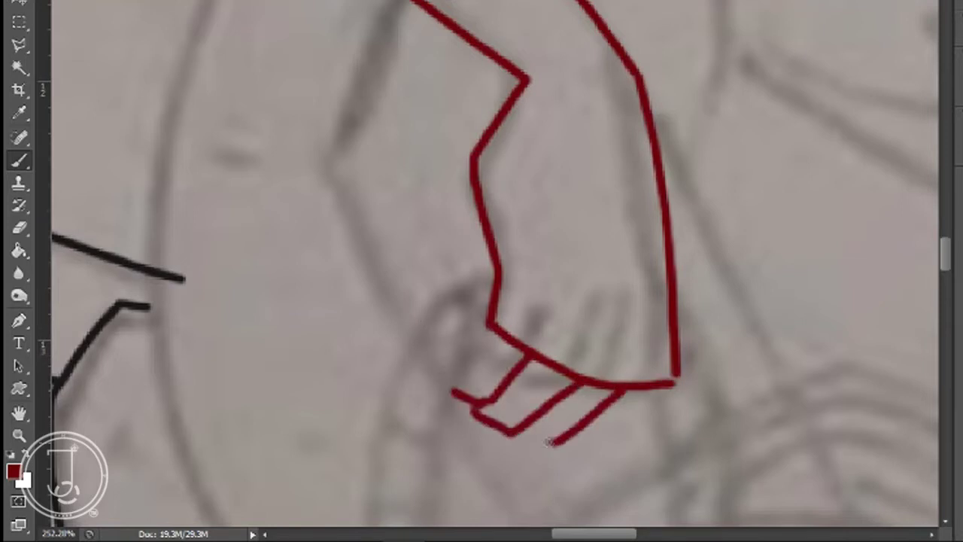
drag(557, 442, 527, 432)
drag(678, 386, 573, 444)
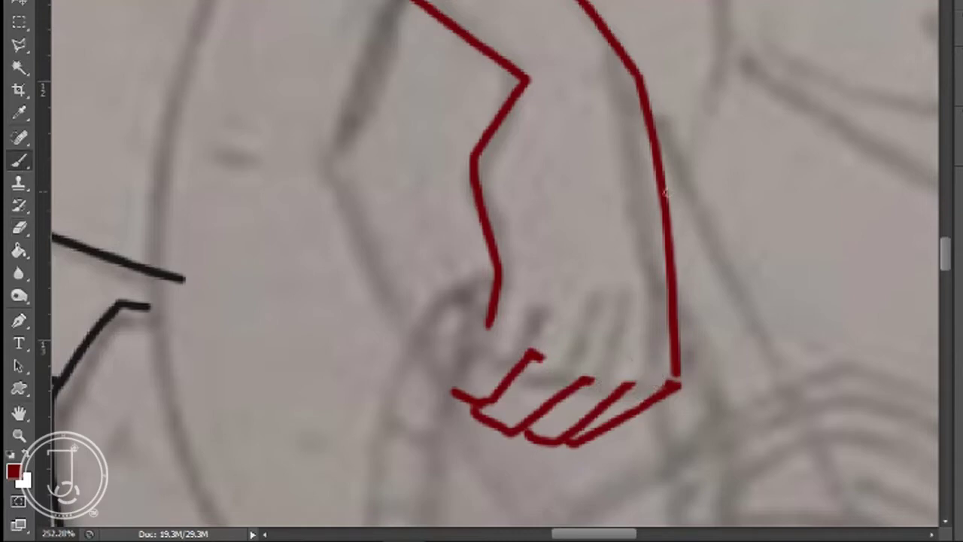
Ink the far side of the second character's torso and the bottom hem of the shirt
drag(947, 269, 951, 218)
mouse_move(680, 85)
mouse_down()
mouse_move(753, 436)
mouse_move(735, 396)
mouse_up()
key(ctrl+z)
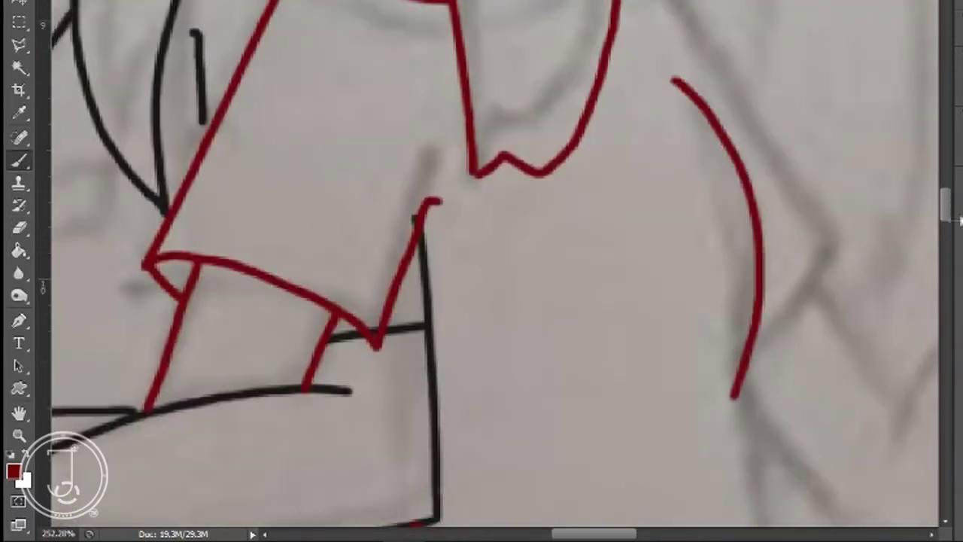
drag(946, 209, 947, 227)
mouse_move(734, 146)
mouse_down()
mouse_move(746, 354)
mouse_move(717, 201)
mouse_up()
key(ctrl+z)
mouse_move(732, 164)
mouse_down()
mouse_move(755, 310)
mouse_move(733, 360)
mouse_up()
drag(452, 309, 707, 370)
key(ctrl+z)
drag(454, 310, 731, 363)
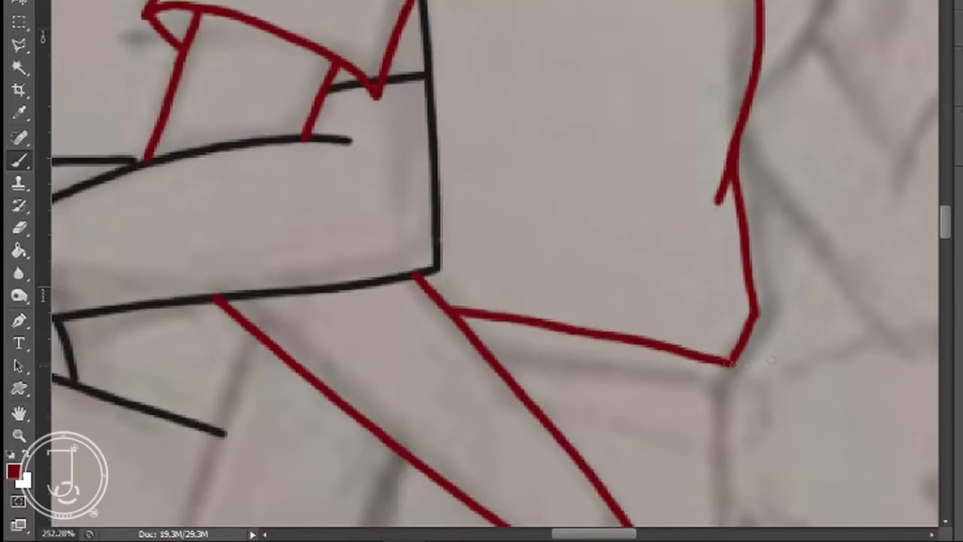
Ink the second character's lower-body outlines from the shirt down on both sides of the near arm
scroll(731, 363, down, 5)
drag(378, 136, 324, 303)
drag(730, 65, 729, 232)
key(ctrl+z)
drag(732, 65, 726, 214)
drag(322, 302, 410, 513)
scroll(258, 107, up, 1)
drag(264, 109, 154, 470)
scroll(154, 470, down, 7)
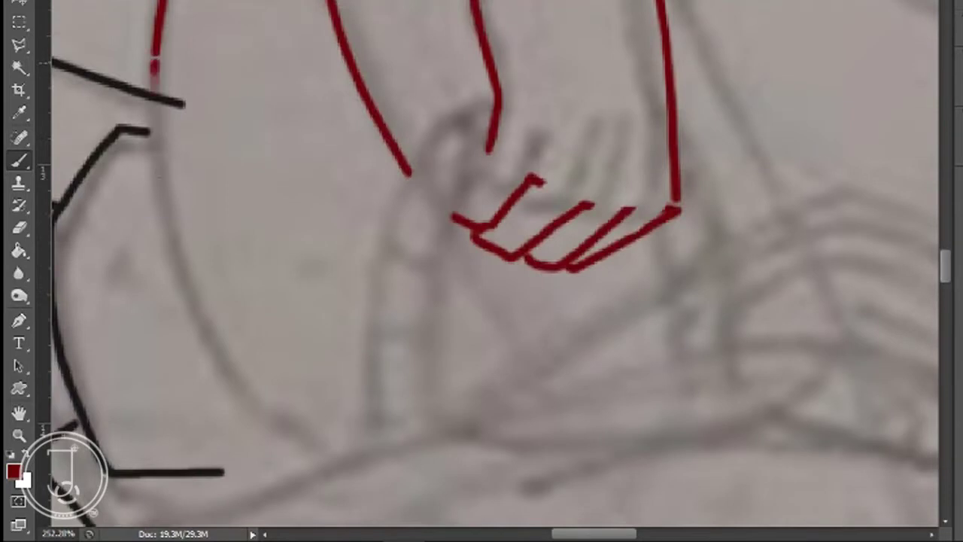
drag(154, 64, 291, 482)
Ink the segmented basket handle on both sides of the hand and try a single curve for the basket's top edge
drag(368, 331, 377, 445)
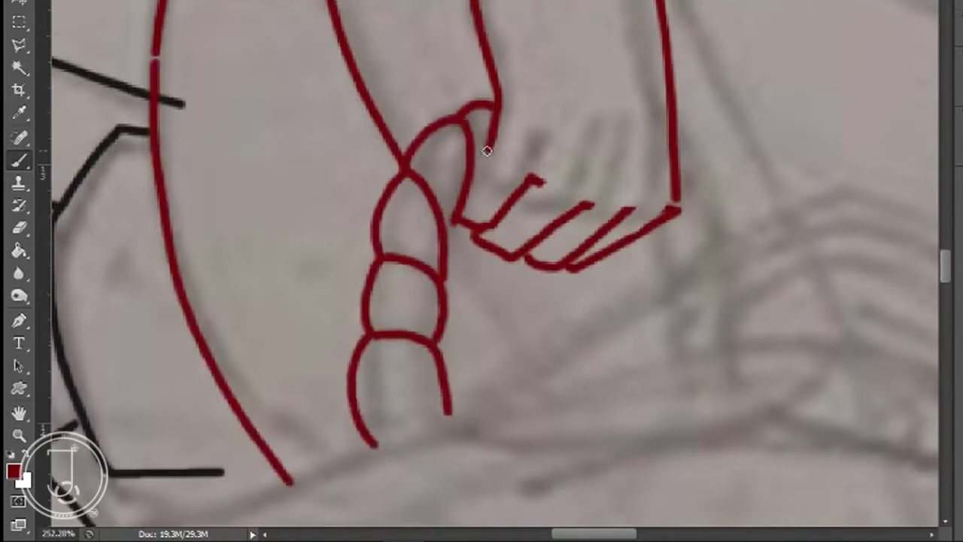
drag(945, 266, 946, 279)
drag(504, 244, 847, 212)
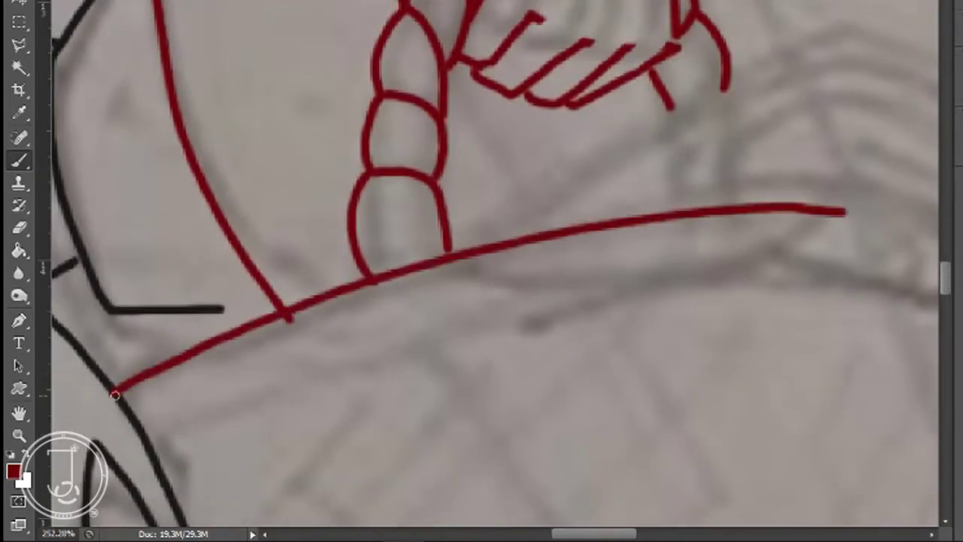
scroll(497, 264, down, 3)
key(ctrl+z)
Ink the basket's wide rim with an upper edge, a lower edge and rounded ends
mouse_move(123, 280)
mouse_down()
mouse_move(591, 118)
mouse_move(813, 85)
mouse_up()
mouse_move(124, 270)
mouse_down()
mouse_move(155, 333)
mouse_move(728, 156)
mouse_up()
drag(155, 334, 180, 430)
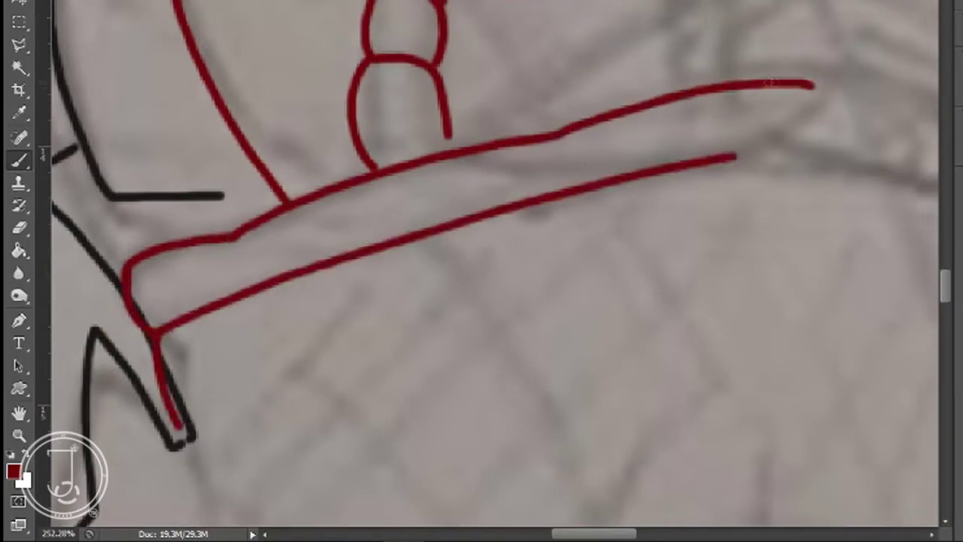
scroll(181, 430, right, 7)
drag(576, 83, 786, 175)
drag(505, 158, 732, 215)
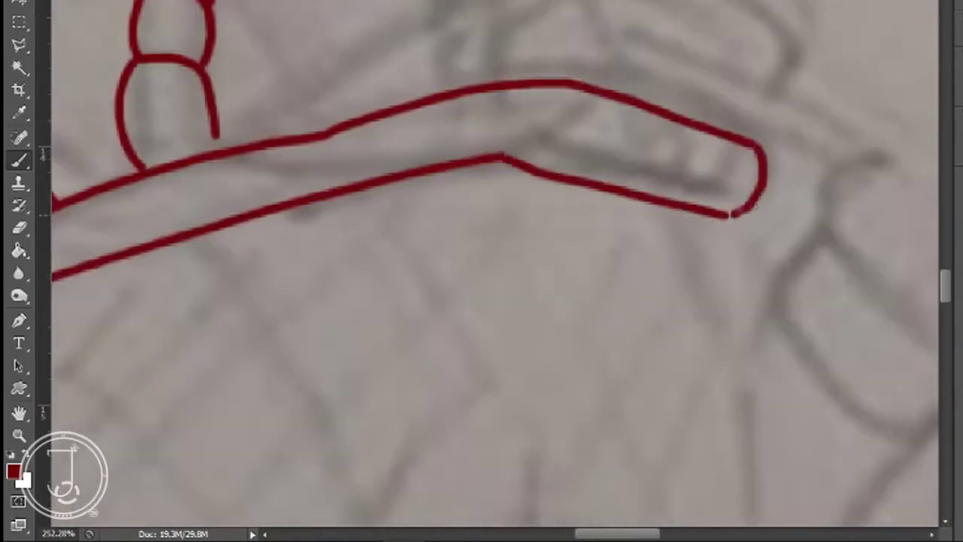
Ink the two sides of the basket body below the rim
scroll(732, 216, down, 5)
drag(731, 18, 756, 424)
key(ctrl+z)
drag(653, 535, 616, 537)
drag(282, 229, 328, 525)
scroll(328, 452, down, 5)
Ink the bottom edge of the basket, joining its two sides
mouse_move(328, 272)
mouse_down()
mouse_move(337, 316)
mouse_move(686, 332)
mouse_up()
mouse_move(602, 534)
mouse_down()
mouse_move(627, 534)
mouse_move(598, 536)
mouse_move(607, 536)
mouse_up()
key(ctrl+z)
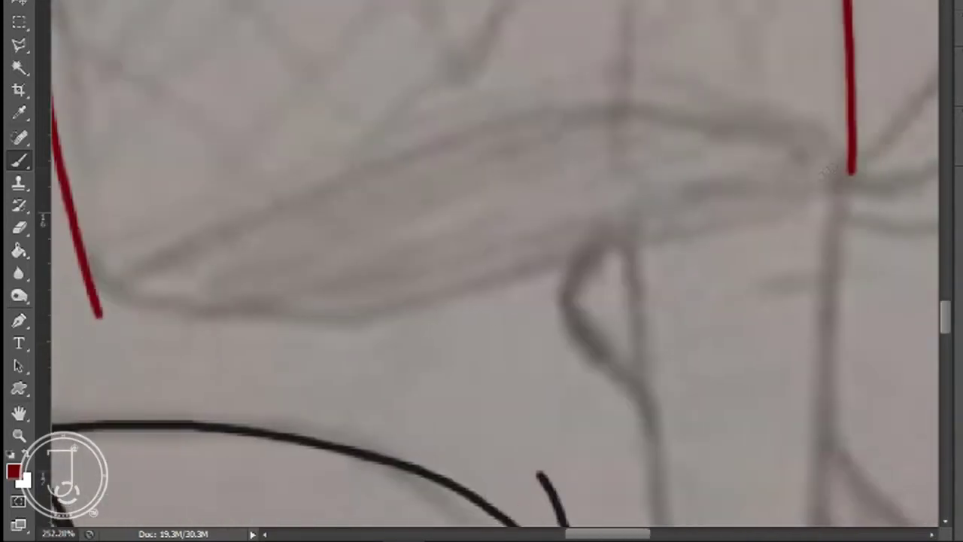
drag(852, 178, 501, 300)
mouse_move(102, 318)
mouse_down()
mouse_move(487, 296)
mouse_move(245, 320)
mouse_move(479, 308)
mouse_up()
key(ctrl+z)
key(ctrl+z)
key(ctrl+z)
mouse_move(409, 316)
mouse_down()
mouse_move(854, 181)
mouse_move(853, 190)
mouse_up()
key(ctrl+z)
Ink the arched line just above the basket's bottom edge
mouse_move(99, 316)
mouse_down()
mouse_move(322, 322)
mouse_move(426, 310)
mouse_move(98, 316)
mouse_move(602, 128)
mouse_up()
key(ctrl+z)
key(ctrl+z)
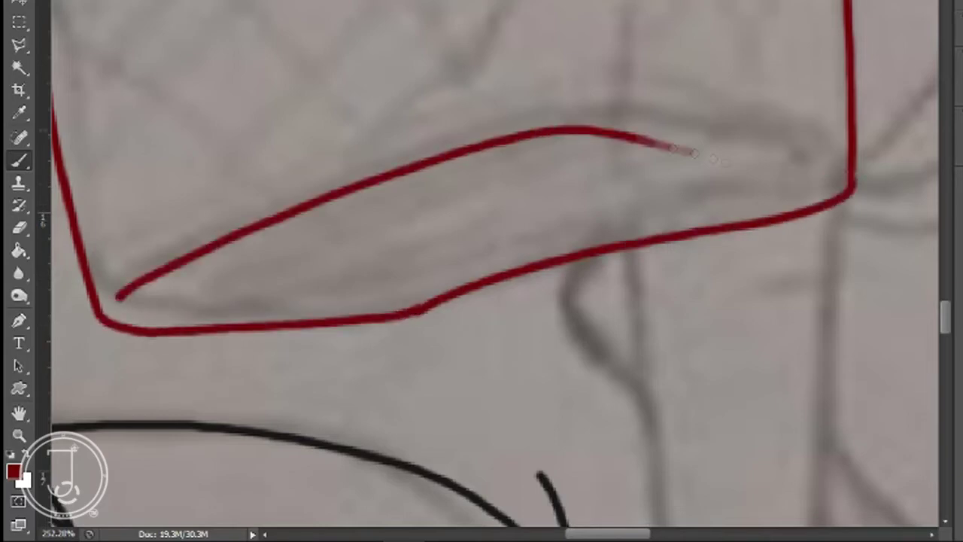
drag(602, 129, 828, 132)
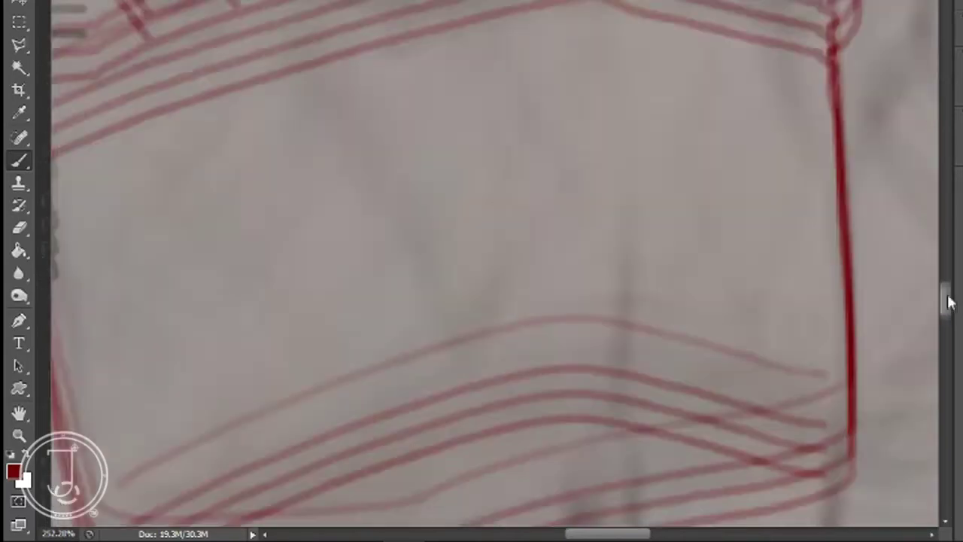
Ink the broken vertical line down the basket's front and the twisted divisions across its rim
drag(617, 32, 617, 276)
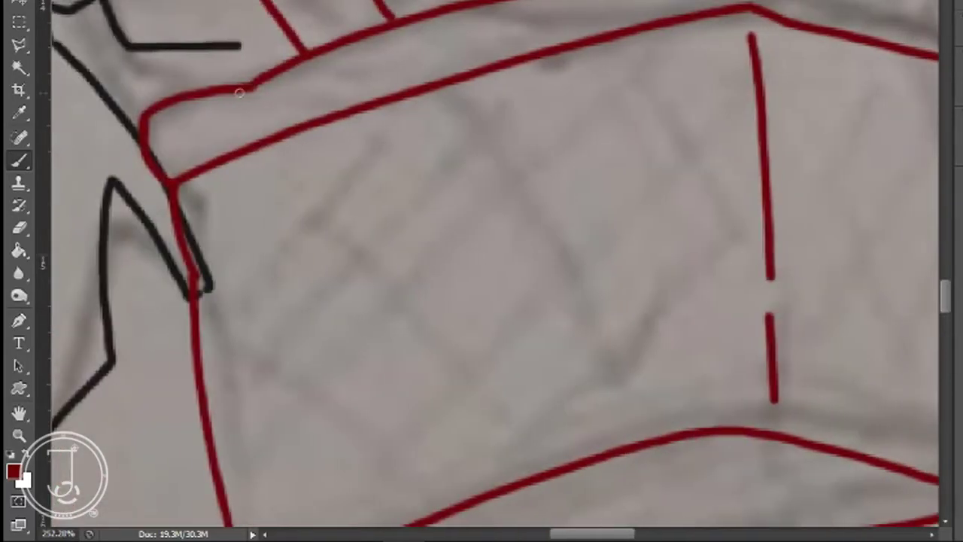
drag(947, 301, 947, 288)
drag(391, 158, 516, 175)
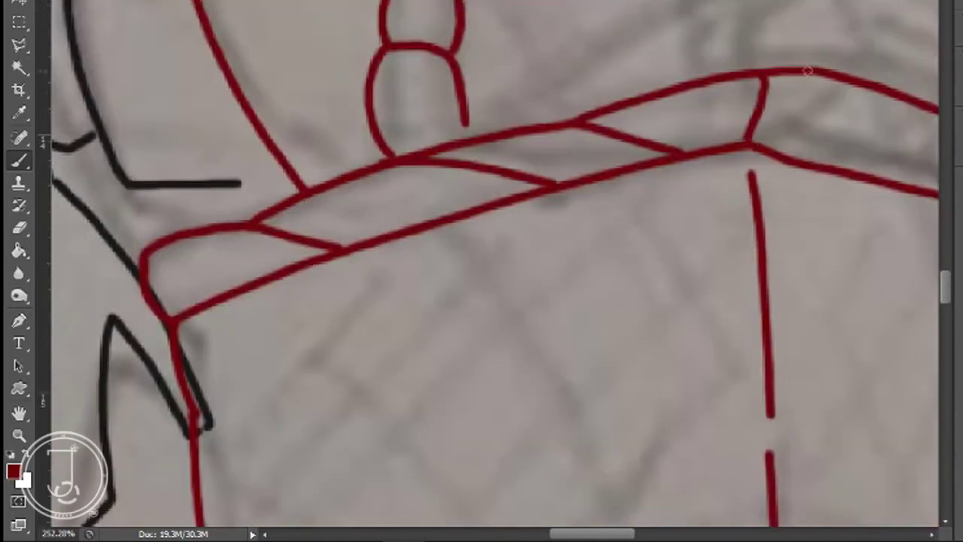
drag(809, 71, 755, 142)
scroll(755, 142, right, 4)
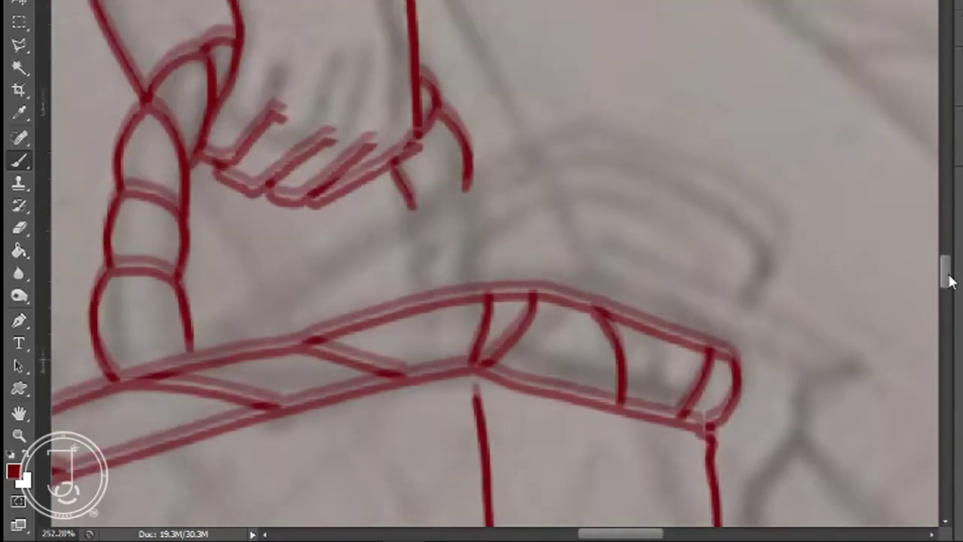
Ink the rounded shape that arches above the basket's rim behind the hand
mouse_move(131, 376)
mouse_down()
mouse_move(505, 179)
mouse_move(741, 346)
mouse_up()
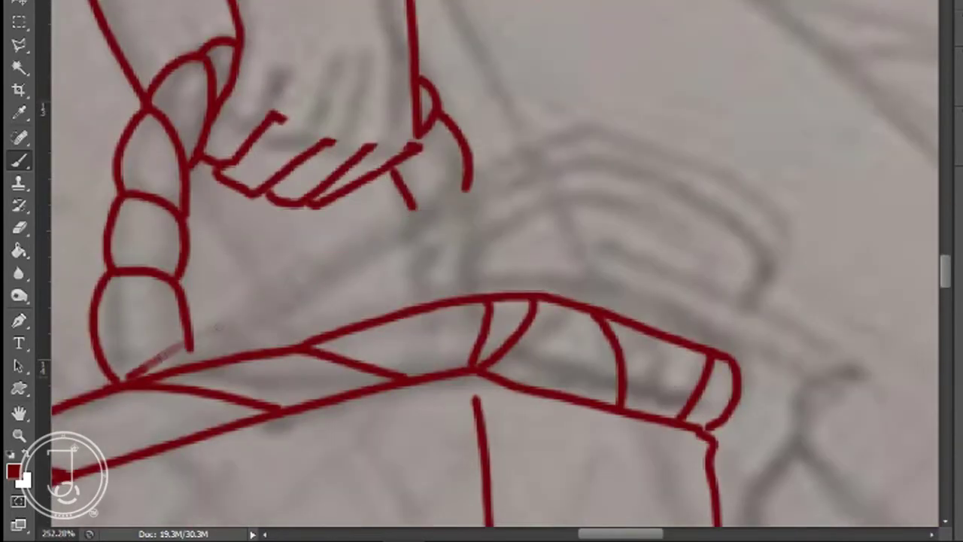
mouse_move(132, 372)
mouse_down()
mouse_move(756, 323)
mouse_move(745, 350)
mouse_up()
key(ctrl+z)
drag(194, 342, 735, 258)
key(ctrl+z)
mouse_move(120, 376)
mouse_down()
mouse_move(641, 205)
mouse_move(709, 305)
mouse_up()
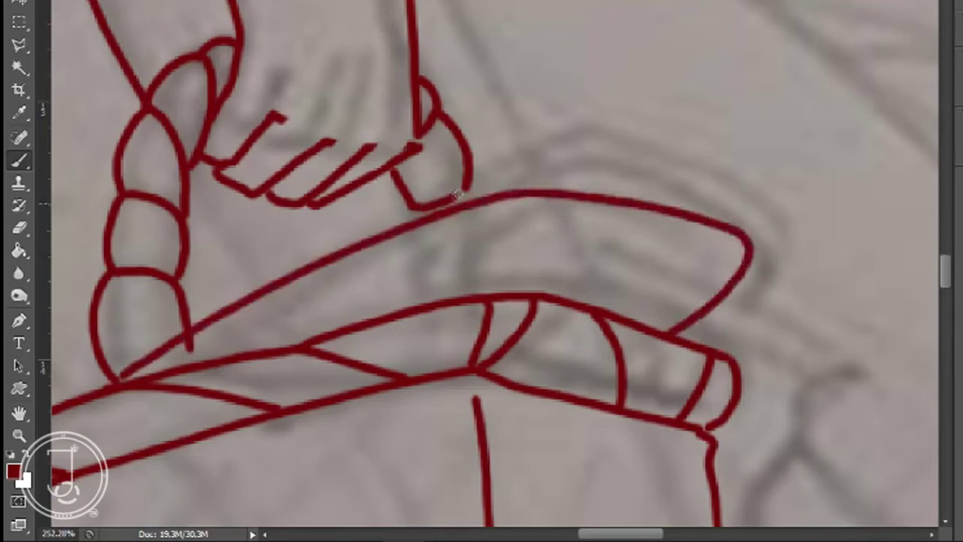
mouse_move(260, 320)
mouse_down()
mouse_move(748, 254)
mouse_move(755, 266)
mouse_up()
Ink the second character's far sleeve from the neck and shoulder down to its pointed corner and hem
drag(606, 534, 565, 535)
drag(946, 273, 946, 247)
drag(548, 534, 605, 535)
drag(945, 254, 952, 193)
mouse_move(186, 225)
mouse_down()
mouse_move(201, 226)
mouse_move(431, 516)
mouse_up()
drag(945, 194, 945, 206)
drag(430, 365, 301, 507)
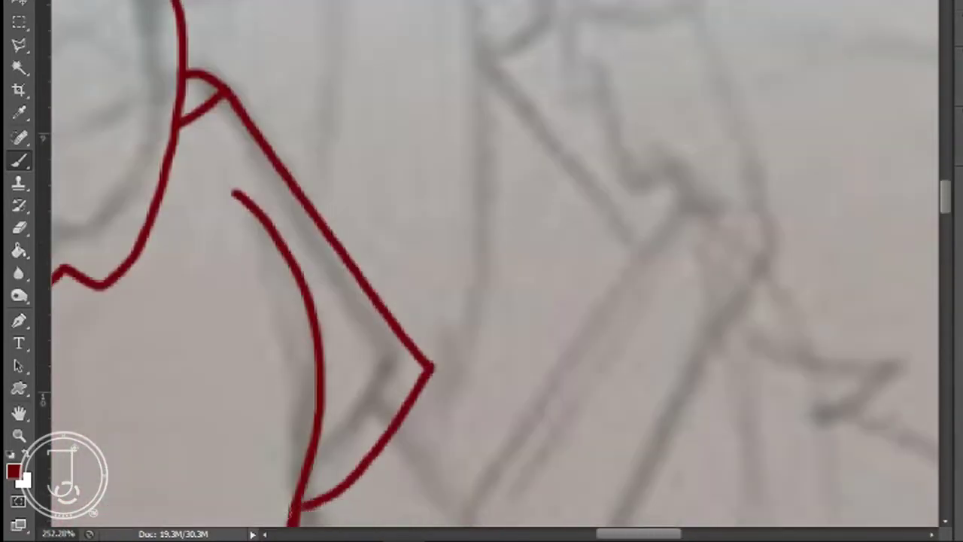
Ink the far arm's elbow and both edges of its raised forearm
drag(945, 206, 945, 225)
drag(425, 389, 480, 444)
drag(951, 223, 950, 204)
mouse_move(460, 486)
mouse_down()
mouse_move(621, 277)
mouse_move(711, 196)
mouse_up()
drag(783, 254, 578, 535)
Ink the angular outline of the second character's raised hand above the wrist
drag(949, 206, 949, 220)
scroll(479, 471, up, 5)
drag(785, 414, 835, 160)
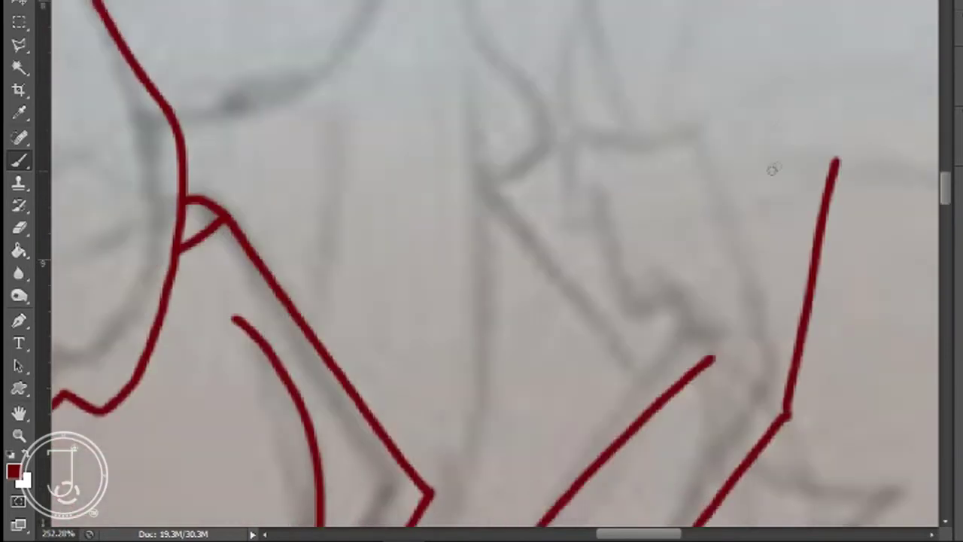
drag(662, 297, 790, 113)
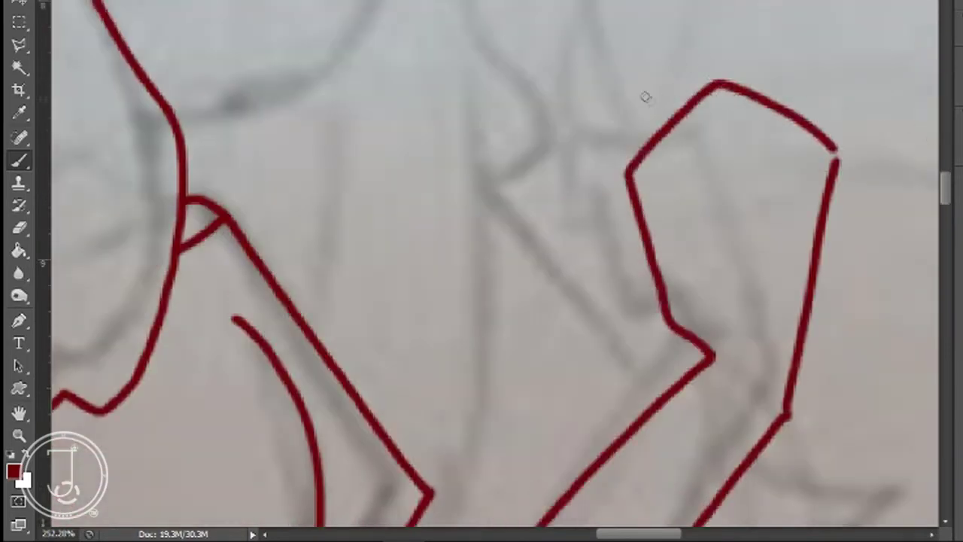
Ink the curled fingers along the upper edge of the second character's raised fist
drag(641, 76, 662, 193)
key(ctrl+z)
drag(644, 69, 593, 117)
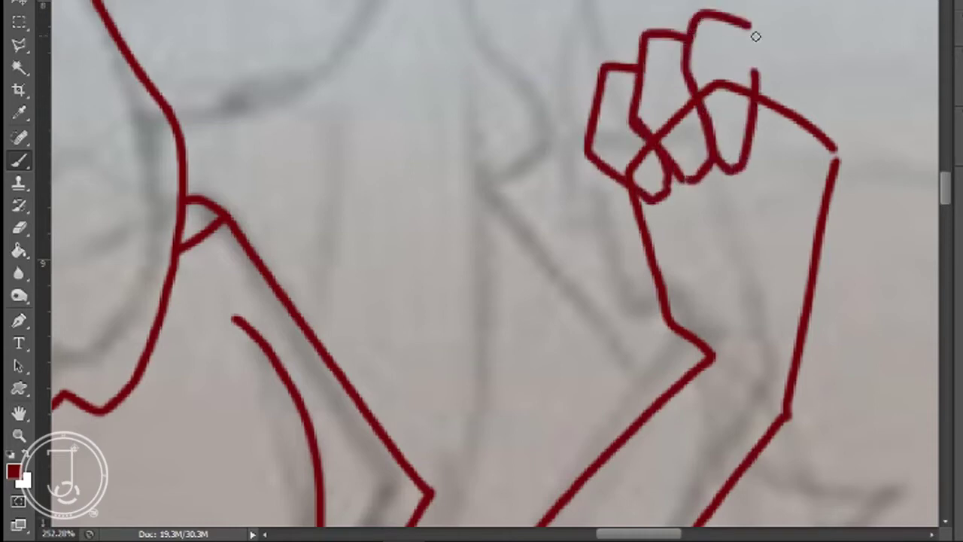
key(ctrl+z)
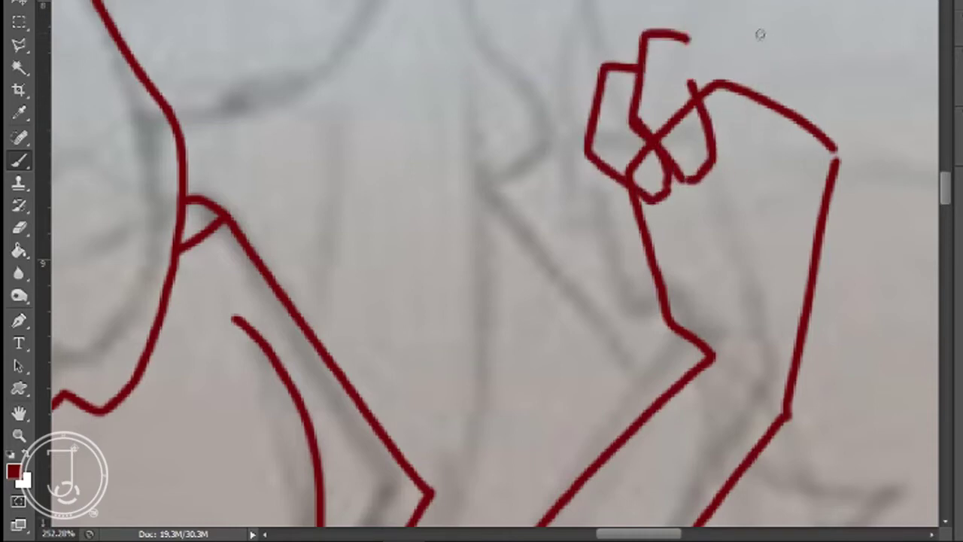
key(ctrl+z)
key(z)
mouse_move(778, 58)
mouse_down()
mouse_move(769, 49)
mouse_move(804, 54)
mouse_up()
key(ctrl+z)
Ink the fist's outer side, the folded thumb with its knuckle edge, and the crease running down the palm
drag(856, 177, 823, 28)
drag(738, 110, 784, 112)
drag(731, 279, 740, 420)
mouse_move(545, 263)
mouse_down()
mouse_move(634, 180)
mouse_move(707, 194)
mouse_up()
drag(545, 263, 645, 394)
drag(731, 220, 684, 291)
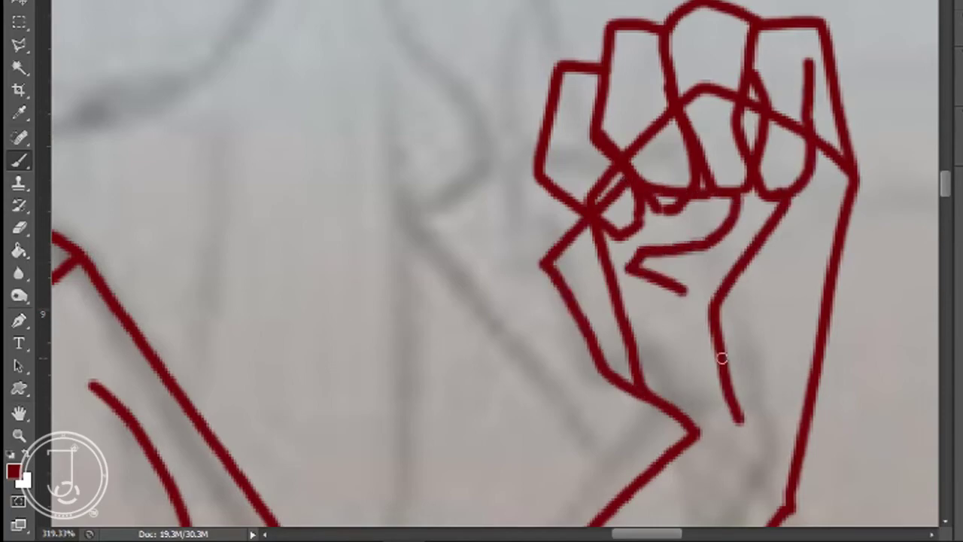
Erase the construction outline and overlapping strokes inside the fist, leaving only clean finger, thumb and palm lines
drag(946, 190, 945, 180)
key(z)
drag(478, 199, 367, 178)
drag(476, 161, 692, 188)
drag(946, 178, 946, 194)
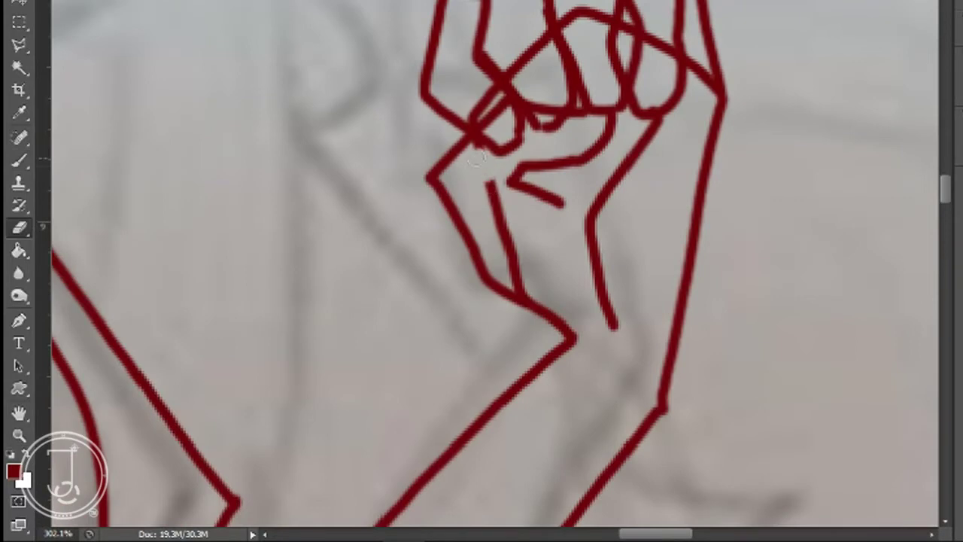
mouse_move(471, 131)
mouse_down()
mouse_move(508, 142)
mouse_move(533, 218)
mouse_up()
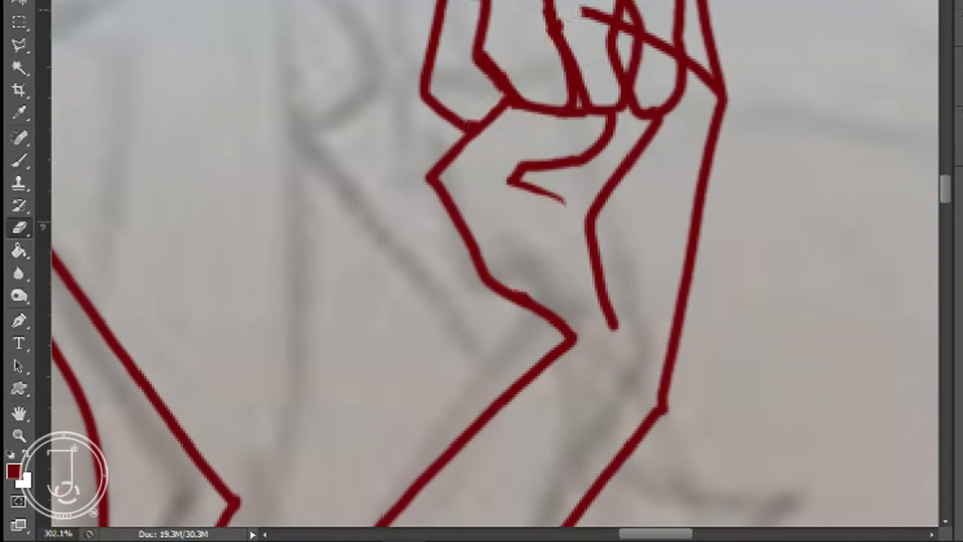
drag(692, 62, 709, 86)
Ink a fuller outer edge for the hand from the last finger down to the wrist
drag(946, 194, 946, 191)
drag(681, 446, 696, 435)
drag(724, 159, 700, 418)
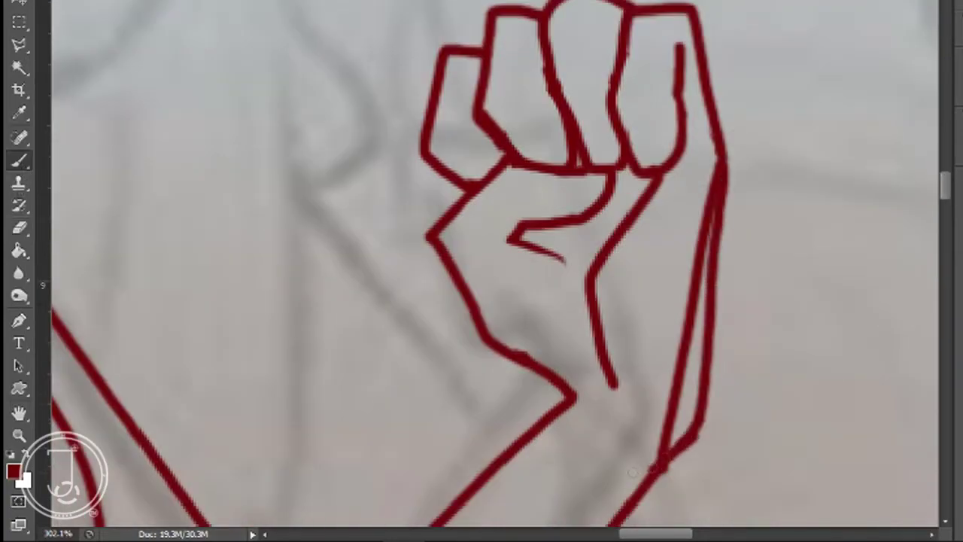
Select the fist's line art and enlarge it with Free Transform above the forearm
key(m)
mouse_move(332, 2)
mouse_down()
mouse_move(832, 462)
mouse_move(832, 416)
mouse_move(794, 385)
mouse_up()
right_click(605, 177)
click(672, 379)
drag(750, 277, 771, 316)
drag(946, 197, 946, 192)
drag(814, 113, 884, 55)
key(Return)
Scale the selected fist down slightly, position it above the wrist, and deselect it
click(19, 436)
drag(231, 367, 120, 367)
drag(625, 535, 536, 536)
drag(947, 200, 947, 237)
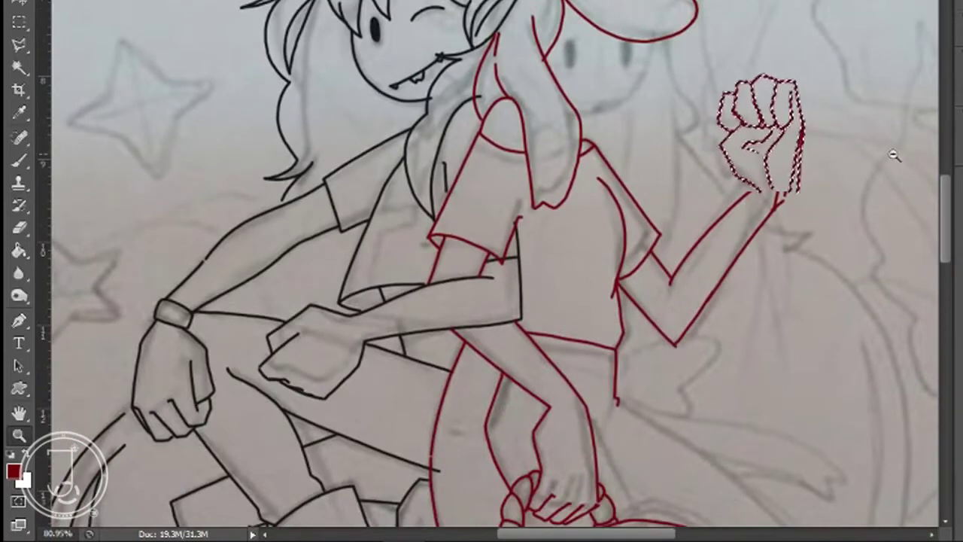
right_click(763, 161)
click(662, 368)
drag(805, 73, 794, 87)
drag(781, 122, 779, 125)
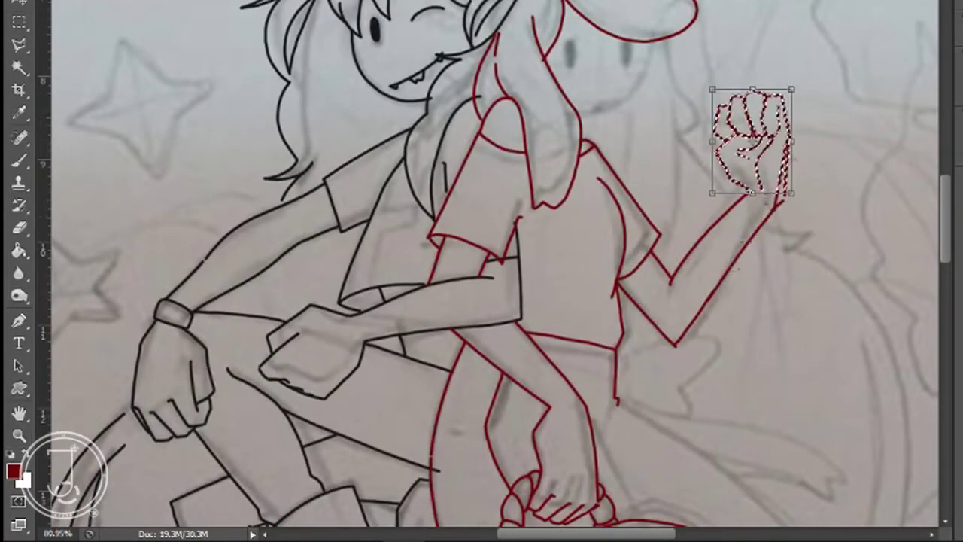
key(Return)
click(456, 198)
Select the fist again, rotate it clockwise with Free Transform, and align it with the ends of the forearm lines
key(z)
mouse_move(740, 158)
mouse_down()
mouse_move(795, 183)
mouse_move(862, 167)
mouse_up()
key(b)
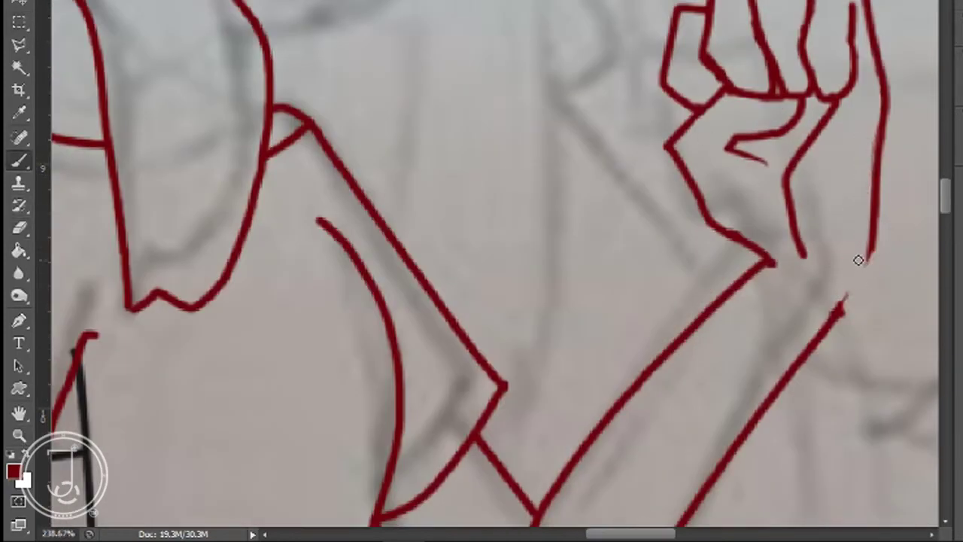
scroll(899, 230, up, 3)
key(m)
mouse_move(611, 36)
mouse_down()
mouse_move(888, 378)
mouse_move(903, 372)
mouse_move(858, 461)
mouse_up()
right_click(725, 175)
click(767, 376)
drag(837, 294, 900, 311)
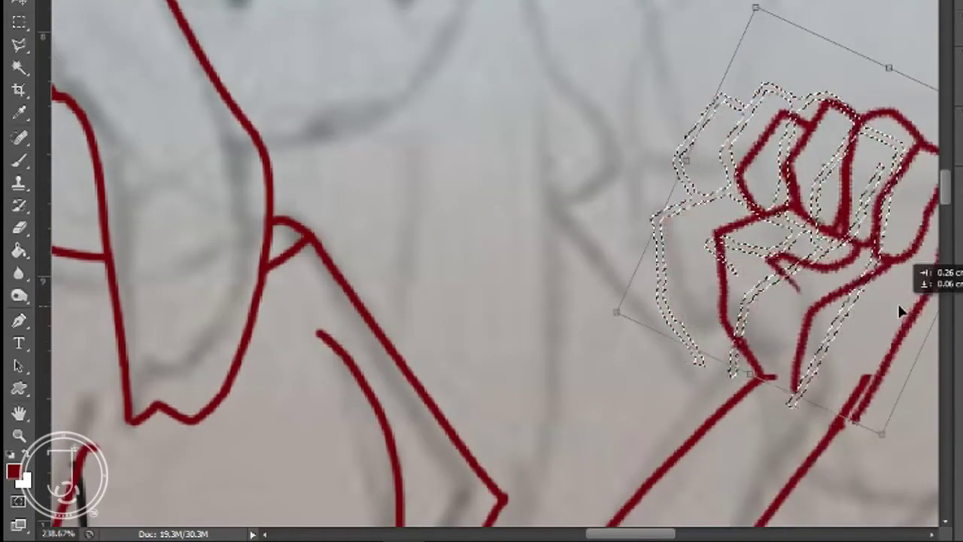
scroll(741, 296, right, 3)
drag(740, 297, 736, 292)
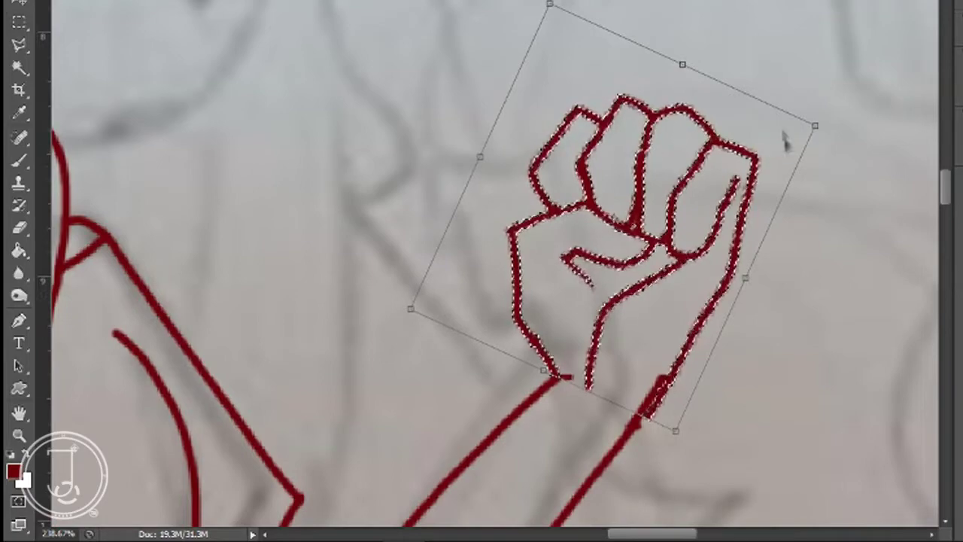
drag(831, 98, 853, 112)
mouse_move(664, 183)
mouse_down()
mouse_move(673, 185)
mouse_move(537, 209)
mouse_up()
key(Return)
Ink the second character's cheek and chin as one smooth curve from the fringe to the near hair strand
key(z)
drag(304, 209, 414, 231)
mouse_move(562, 182)
mouse_down()
mouse_move(404, 377)
mouse_move(474, 365)
mouse_move(360, 404)
mouse_up()
key(ctrl+z)
key(ctrl+z)
drag(613, 534, 599, 533)
key(ctrl+z)
mouse_move(696, 183)
mouse_down()
mouse_move(685, 233)
mouse_move(495, 416)
mouse_up()
key(ctrl+z)
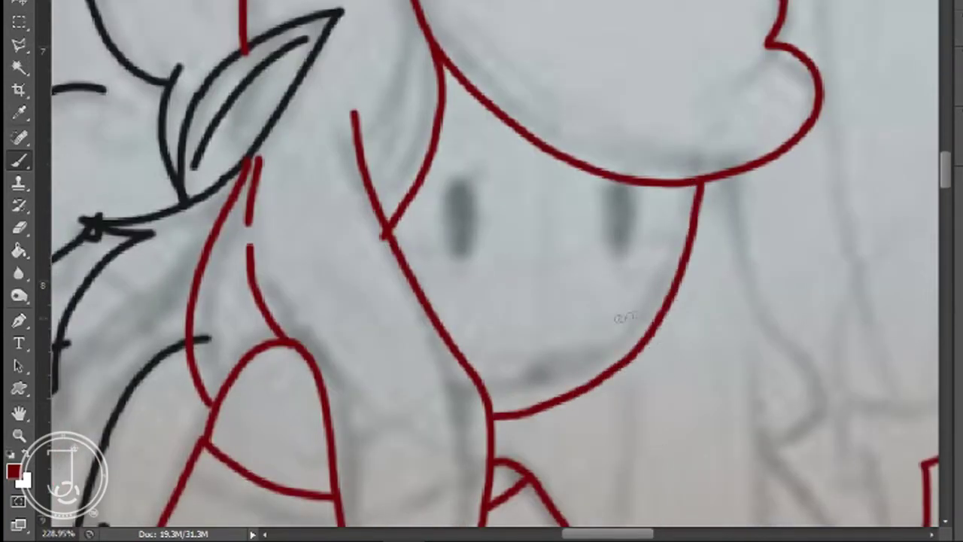
key(ctrl+z)
drag(699, 184, 602, 370)
key(ctrl+z)
scroll(623, 533, left, 2)
drag(535, 406, 745, 257)
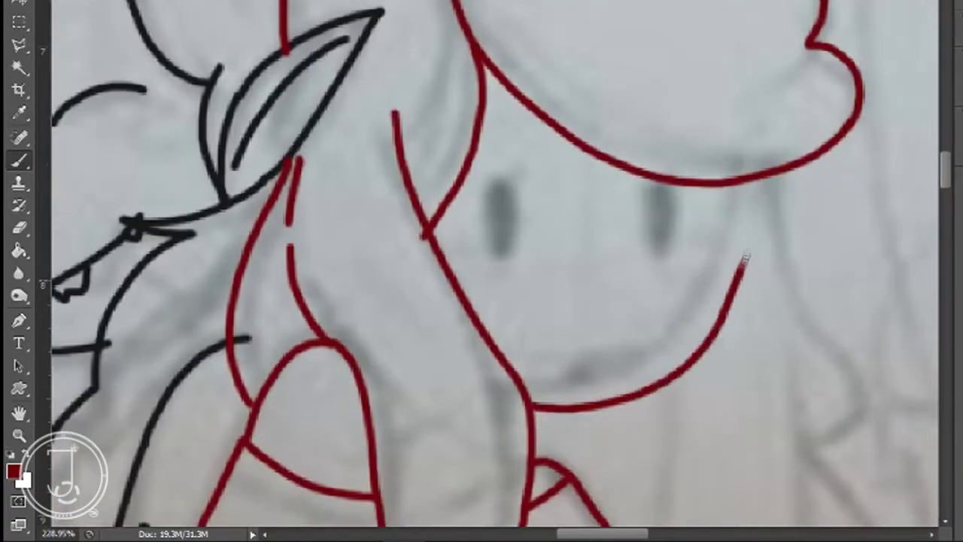
key(ctrl+z)
mouse_move(757, 181)
mouse_down()
mouse_move(700, 326)
mouse_move(536, 407)
mouse_up()
key(ctrl+z)
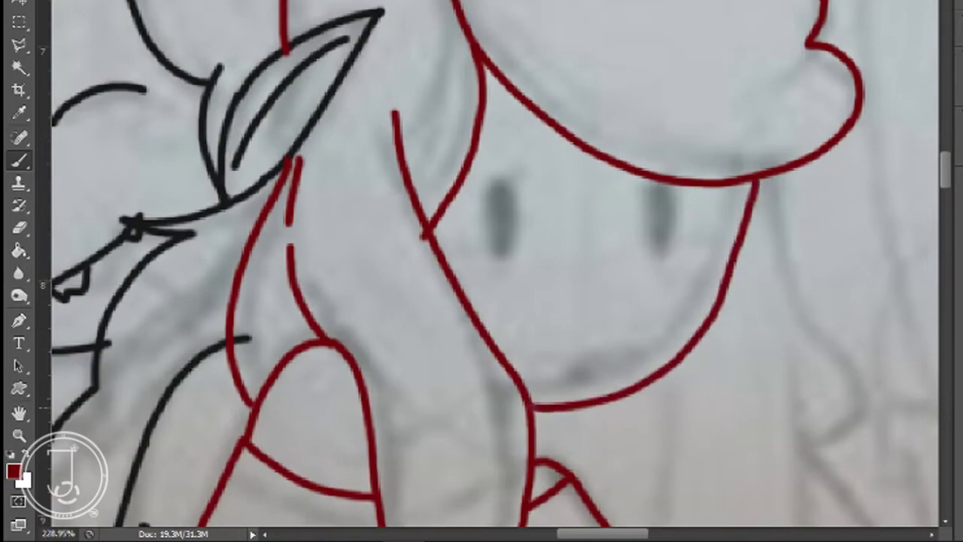
Ink the far hair strand from beside the face downward and its continuation beyond the raised forearm
drag(780, 236, 875, 444)
drag(609, 533, 647, 533)
drag(945, 171, 945, 197)
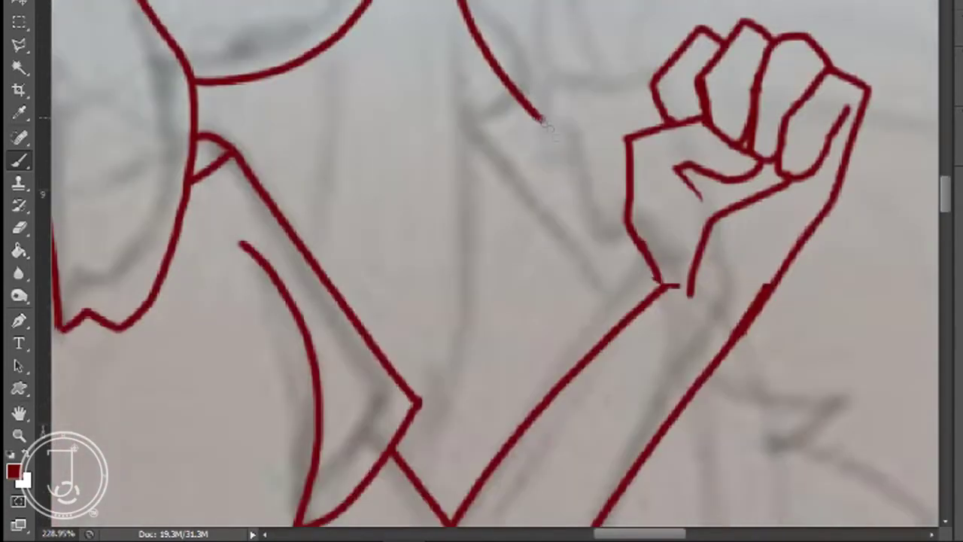
scroll(673, 237, down, 5)
mouse_move(703, 245)
mouse_down()
mouse_move(864, 250)
mouse_move(769, 313)
mouse_up()
drag(769, 313, 938, 374)
Ink the lower garment's back edge from the waist to its outer corner, including the curved band at its hem
drag(943, 220, 944, 265)
drag(299, 151, 793, 526)
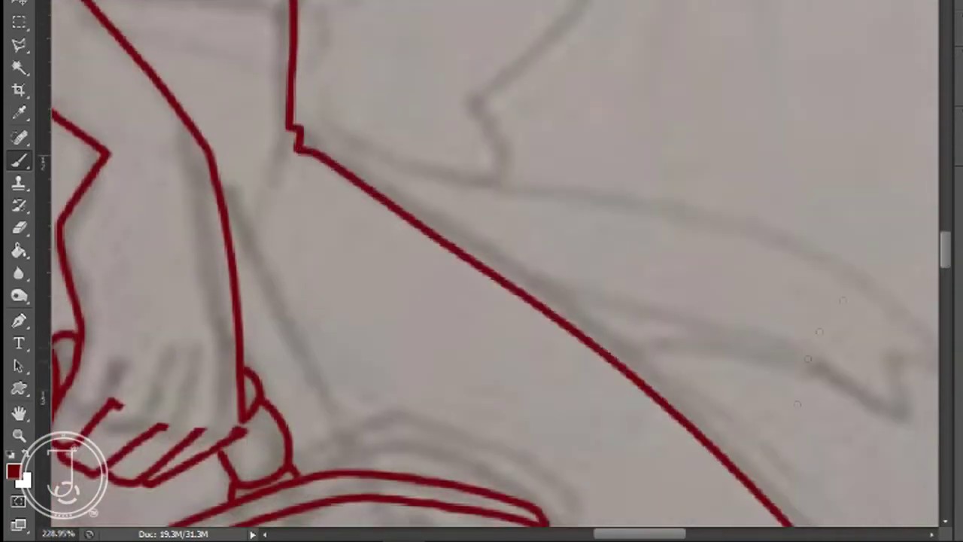
scroll(801, 453, down, 10)
mouse_move(798, 166)
mouse_down()
mouse_move(791, 447)
mouse_move(727, 486)
mouse_up()
mouse_move(641, 263)
mouse_down()
mouse_move(572, 265)
mouse_move(728, 468)
mouse_up()
mouse_move(570, 336)
mouse_down()
mouse_move(636, 517)
mouse_move(674, 525)
mouse_up()
drag(943, 292, 943, 259)
drag(230, 287, 346, 483)
Ink the diagonal edge beneath the hem band and the small rounded curve below the seat's lower edge
scroll(402, 519, down, 10)
mouse_move(945, 273)
mouse_down()
mouse_move(945, 345)
mouse_move(945, 302)
mouse_up()
mouse_move(684, 231)
mouse_down()
mouse_move(578, 328)
mouse_move(566, 373)
mouse_up()
key(ctrl+z)
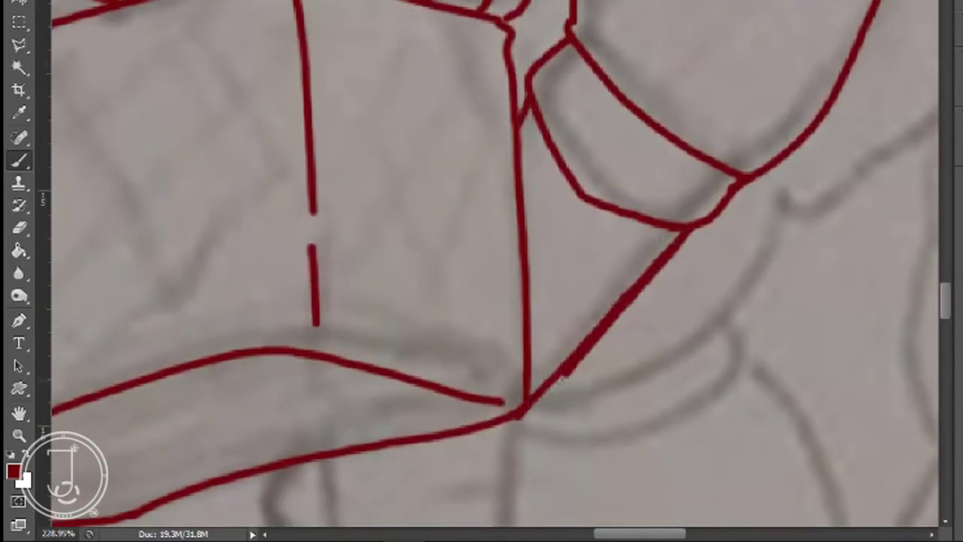
scroll(238, 301, down, 14)
scroll(237, 300, up, 9)
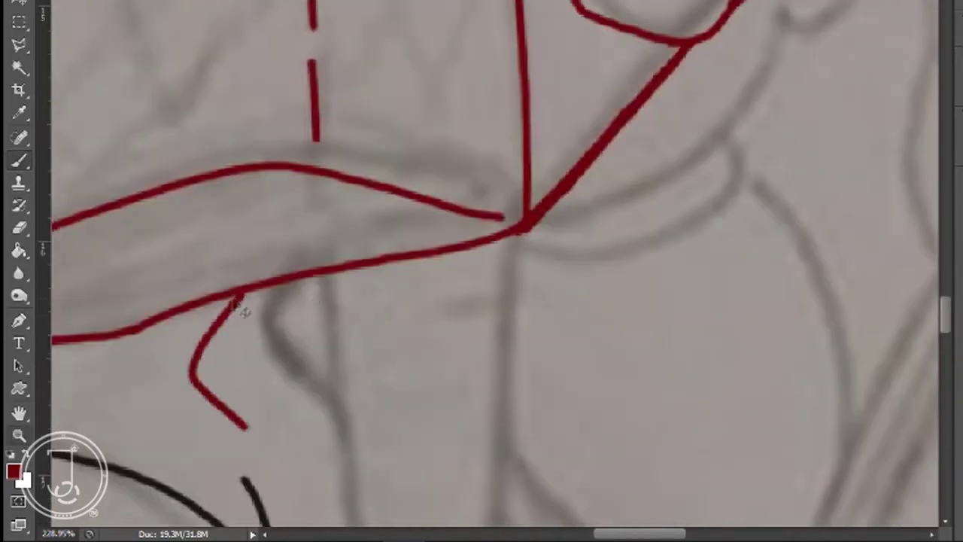
key(ctrl+z)
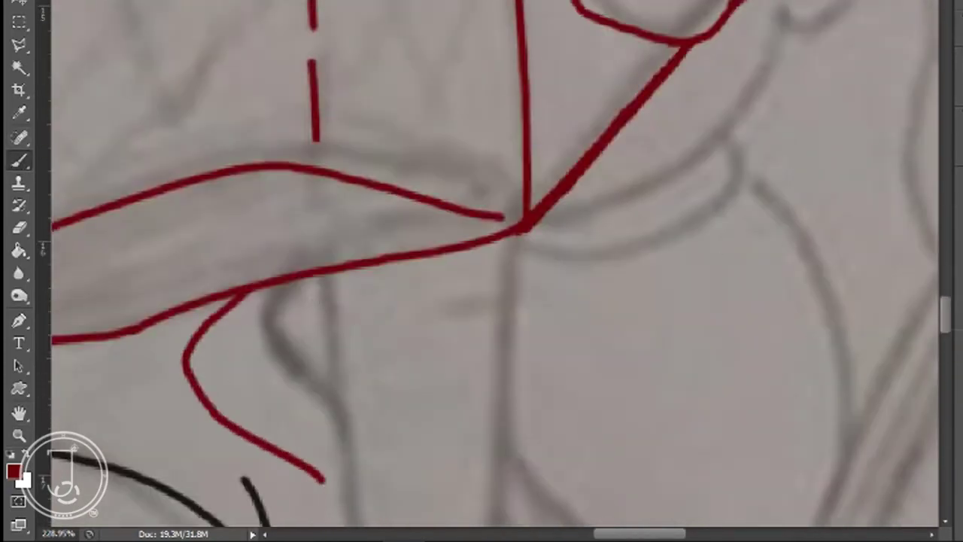
Ink both long edges of the second character's hanging lower leg down to the ankle
scroll(324, 301, down, 7)
drag(316, 24, 356, 413)
key(ctrl+z)
mouse_move(514, 12)
mouse_down()
mouse_move(506, 393)
mouse_move(496, 444)
mouse_up()
key(ctrl+z)
drag(507, 9, 478, 325)
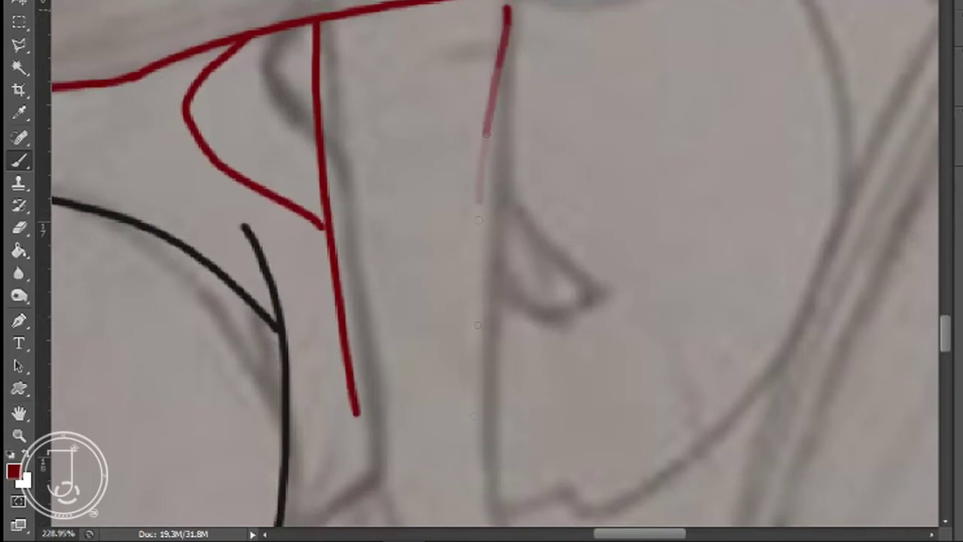
scroll(475, 414, up, 2)
scroll(358, 128, down, 11)
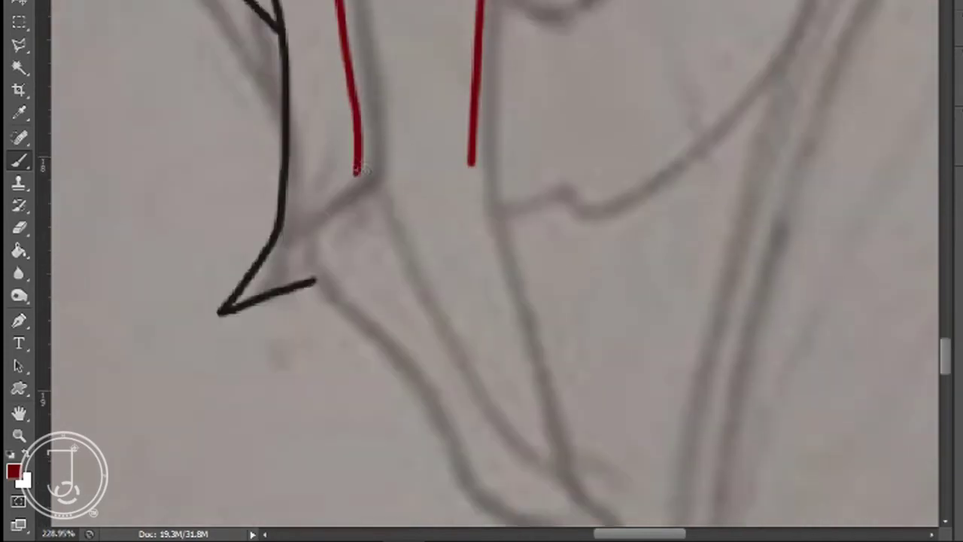
Ink the foot's heel, sole, instep and rounded toe, plus the inner line running down from the ankle
mouse_move(359, 170)
mouse_down()
mouse_move(420, 403)
mouse_move(343, 344)
mouse_move(451, 477)
mouse_up()
key(ctrl+z)
drag(354, 187, 558, 517)
drag(471, 165, 554, 479)
key(ctrl+alt+z)
key(ctrl+alt+z)
mouse_move(472, 163)
mouse_down()
mouse_move(563, 471)
mouse_move(575, 469)
mouse_up()
key(ctrl+z)
scroll(452, 279, down, 5)
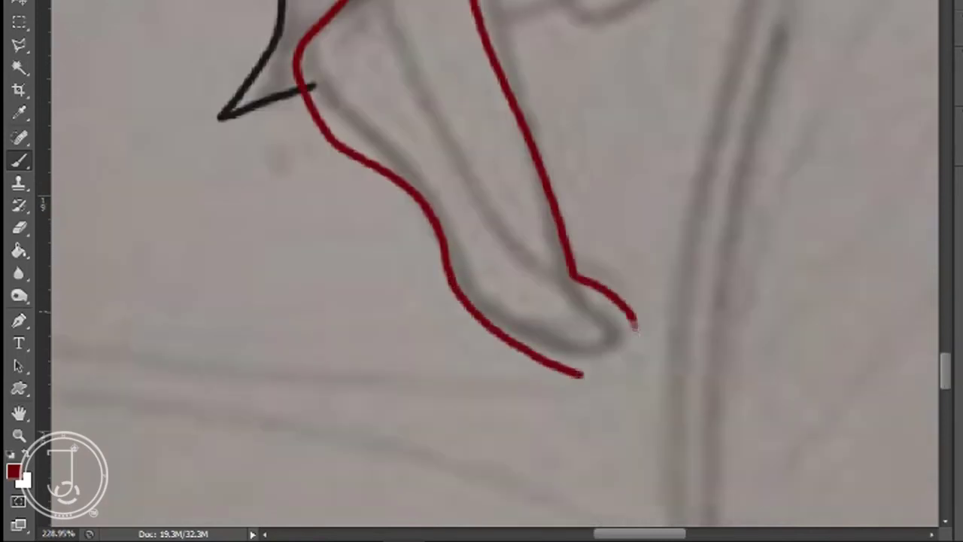
drag(636, 325, 583, 374)
scroll(583, 374, up, 4)
drag(357, 136, 508, 398)
Ink the short slanted line joining the leg's far edge to the rounded loop beside it
scroll(482, 271, up, 9)
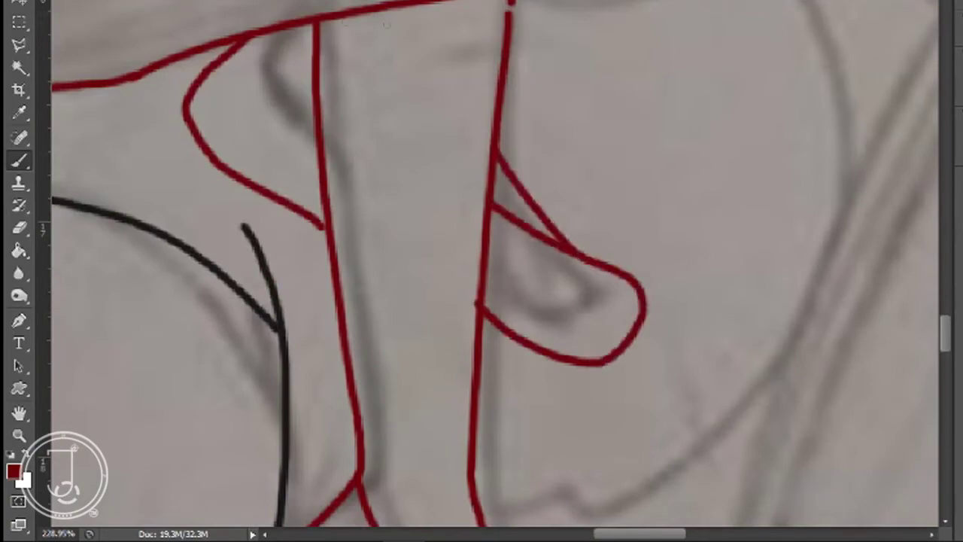
key(ctrl+z)
drag(497, 144, 574, 252)
Ink the sweeping curve that rises from the point beneath the hem band along the garment's far side
mouse_move(946, 340)
mouse_down()
mouse_move(953, 294)
mouse_move(950, 316)
mouse_up()
mouse_move(531, 296)
mouse_down()
mouse_move(732, 234)
mouse_move(863, 104)
mouse_up()
drag(632, 533, 671, 534)
drag(945, 311, 946, 291)
drag(594, 324, 782, 30)
key(ctrl+z)
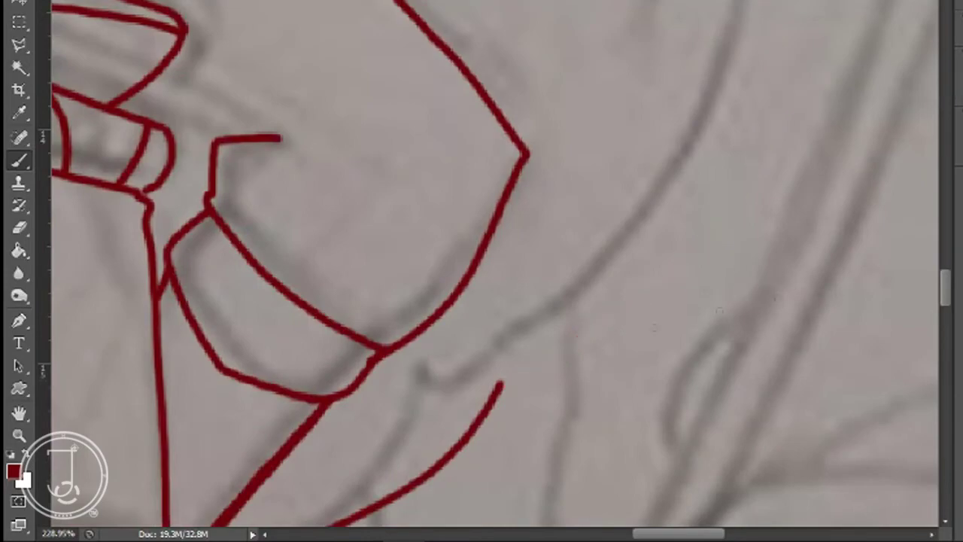
drag(558, 363, 768, 17)
Ink the long outer curve descending on the far side of the second character's body
drag(949, 300, 950, 237)
drag(590, 109, 822, 525)
drag(949, 231, 949, 263)
mouse_move(825, 126)
mouse_down()
mouse_move(835, 249)
mouse_move(781, 469)
mouse_move(756, 490)
mouse_up()
key(ctrl+z)
Continue the large outer curve downward and around to the hanging leg, ending in a notched lower edge
drag(950, 263, 942, 325)
mouse_move(155, 191)
mouse_down()
mouse_move(372, 133)
mouse_move(363, 115)
mouse_up()
mouse_move(949, 321)
mouse_down()
mouse_move(952, 349)
mouse_move(945, 329)
mouse_up()
drag(369, 28, 473, 495)
scroll(473, 494, down, 8)
mouse_move(473, 193)
mouse_down()
mouse_move(460, 220)
mouse_move(173, 343)
mouse_up()
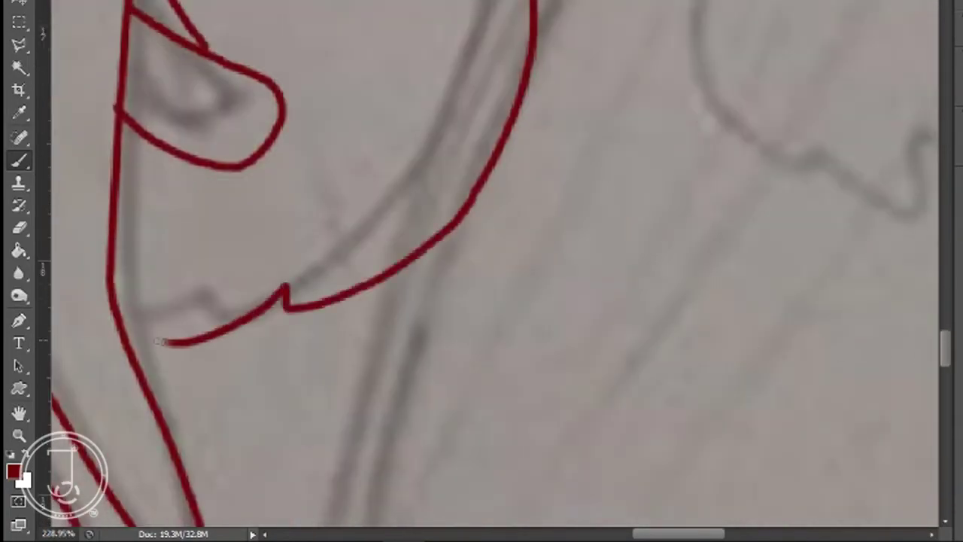
drag(242, 268, 98, 286)
Ink the upper ribbon piece at the back of the waist, with its curved lower edge and notched tip
drag(723, 534, 614, 533)
drag(213, 101, 301, 106)
drag(557, 56, 741, 150)
drag(615, 533, 635, 533)
mouse_move(308, 239)
mouse_down()
mouse_move(350, 409)
mouse_move(757, 158)
mouse_move(384, 212)
mouse_up()
mouse_move(595, 154)
mouse_down()
mouse_move(786, 147)
mouse_move(617, 427)
mouse_move(474, 379)
mouse_up()
drag(945, 231, 945, 241)
mouse_move(350, 207)
mouse_down()
mouse_move(420, 257)
mouse_move(617, 241)
mouse_up()
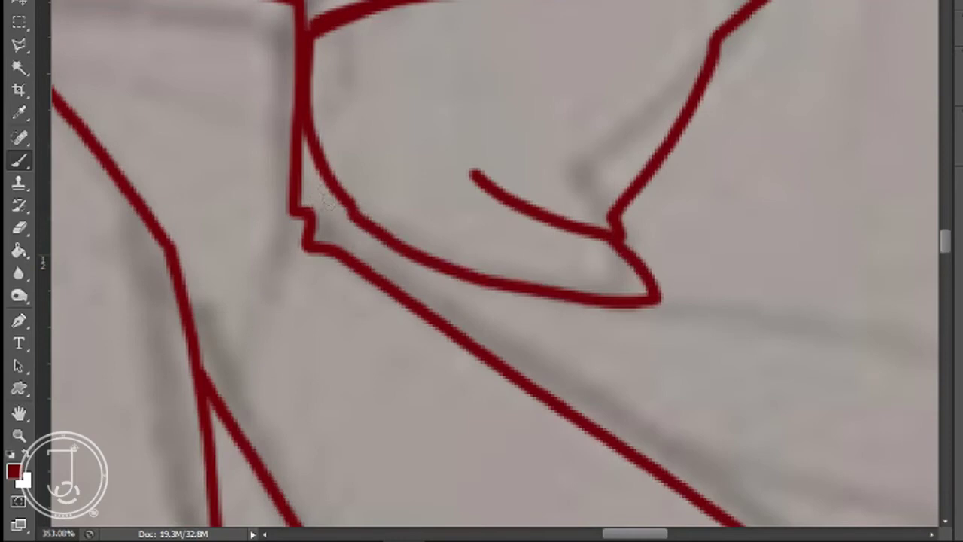
Ink the lower ribbon tail from the waist along the garment's back edge to its forked end
drag(948, 247, 948, 255)
mouse_move(594, 138)
mouse_down()
mouse_move(709, 157)
mouse_move(938, 231)
mouse_up()
drag(635, 533, 660, 533)
drag(613, 234, 870, 468)
mouse_move(870, 468)
mouse_down()
mouse_move(824, 465)
mouse_move(772, 525)
mouse_up()
mouse_move(324, 293)
mouse_down()
mouse_move(505, 333)
mouse_move(718, 527)
mouse_up()
scroll(721, 525, down, 4)
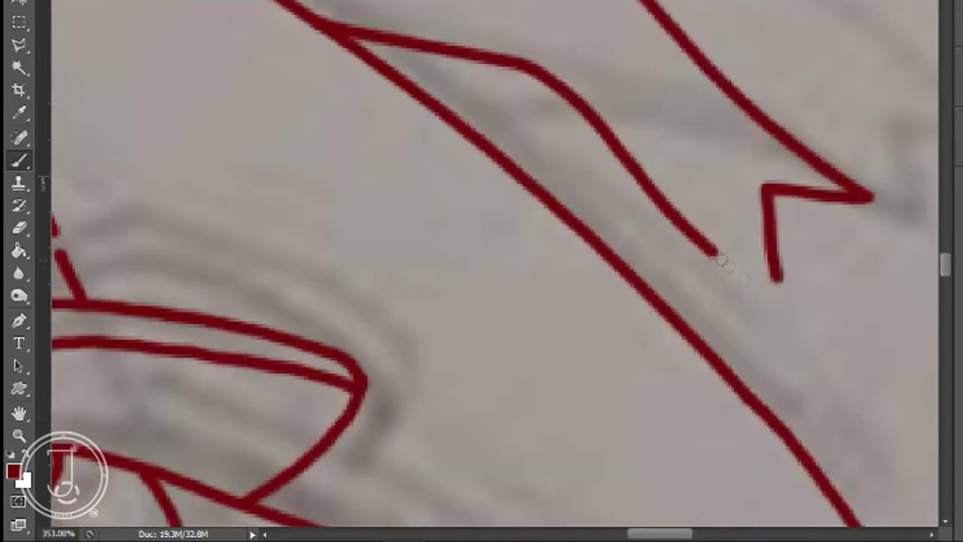
Ink the second character's face with two solid oval eyes and a small slanted open mouth at the chin line
click(19, 436)
drag(702, 212, 451, 218)
drag(945, 264, 945, 222)
drag(606, 113, 752, 117)
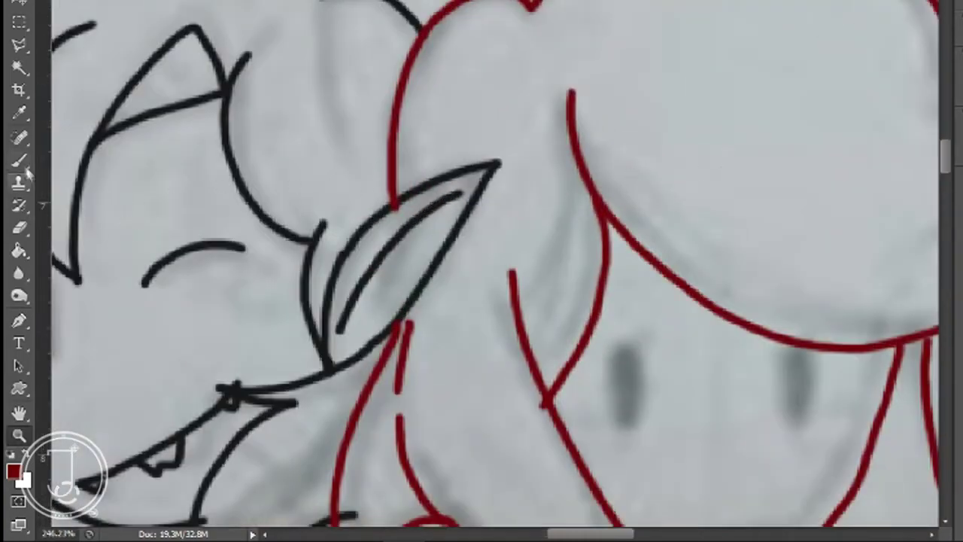
drag(826, 383, 823, 410)
scroll(822, 410, left, 2)
scroll(823, 410, right, 6)
drag(477, 369, 484, 392)
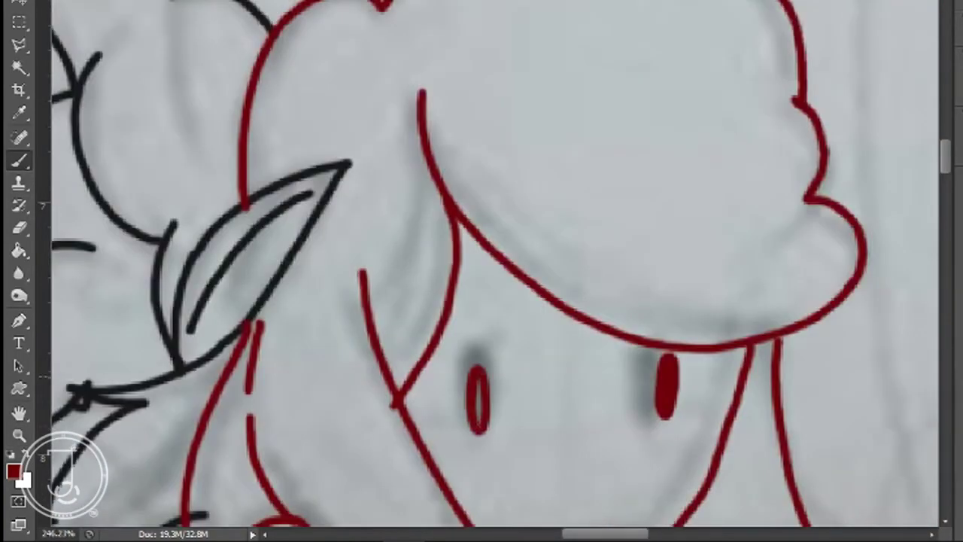
scroll(543, 297, down, 4)
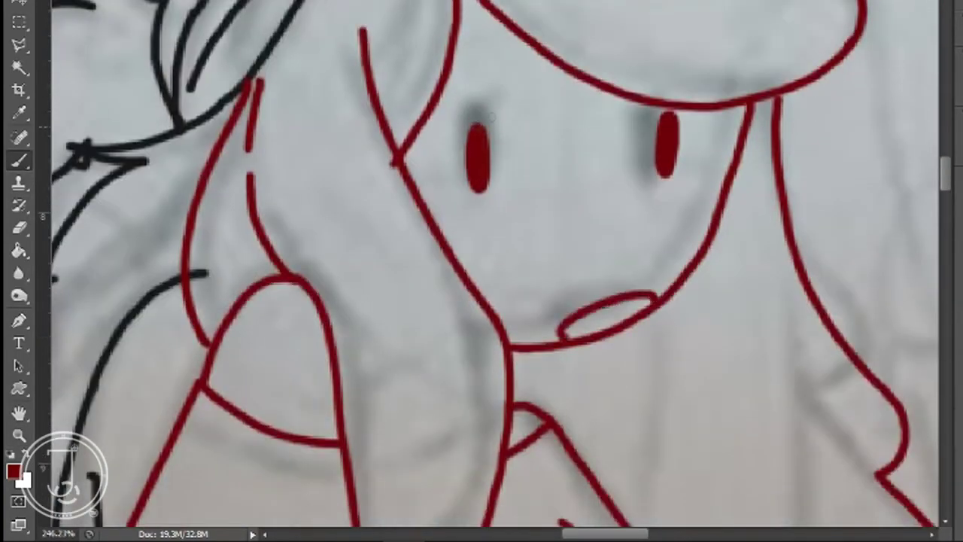
Ink a brow line across the second character's forehead, a short lash on each eye and an inner line in the mouth
drag(399, 85, 553, 45)
key(ctrl+z)
drag(400, 42, 563, 41)
mouse_move(607, 535)
mouse_down()
mouse_move(565, 538)
mouse_move(617, 536)
mouse_up()
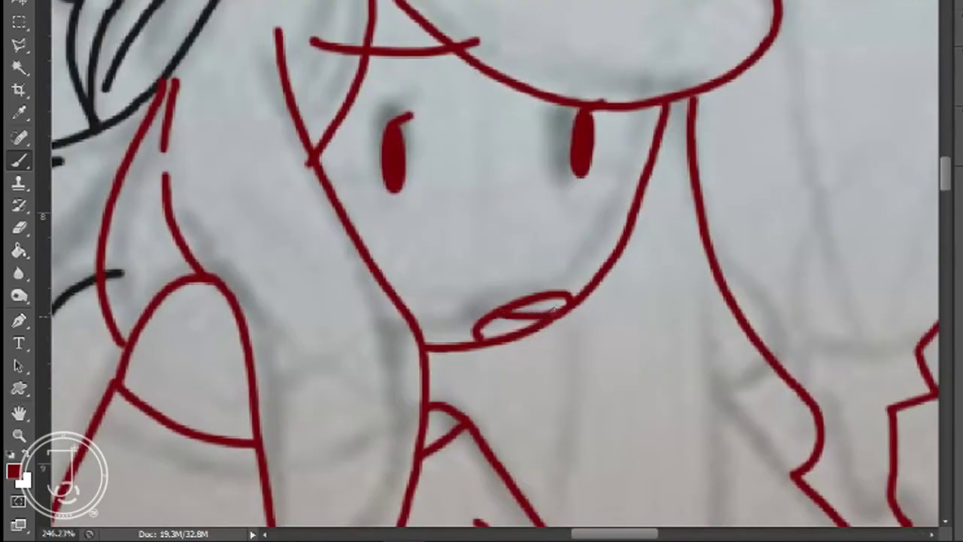
Ink a bow with a large loop, small knot and smaller loop atop the second character's head, plus a highlight mark on the hair
drag(451, 229, 347, 233)
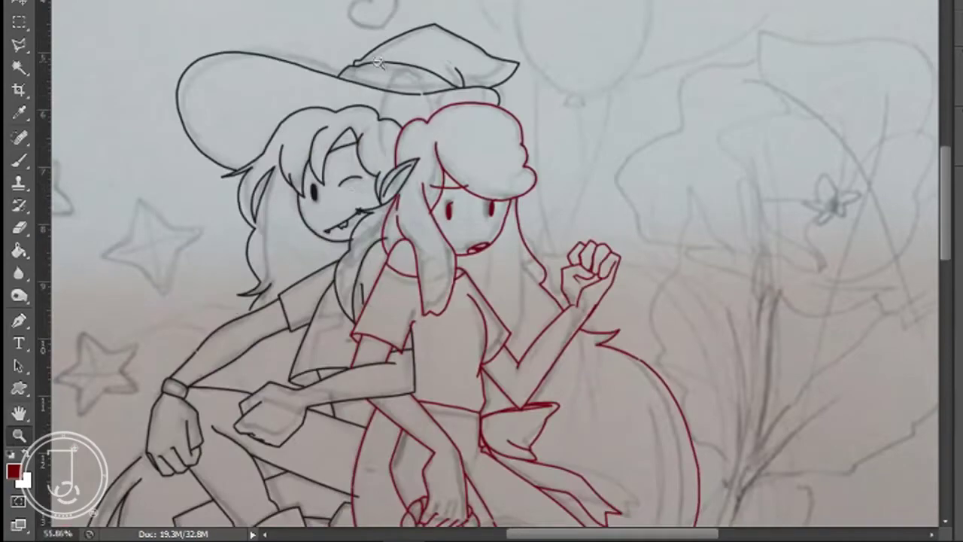
drag(402, 98, 512, 106)
drag(399, 134, 435, 427)
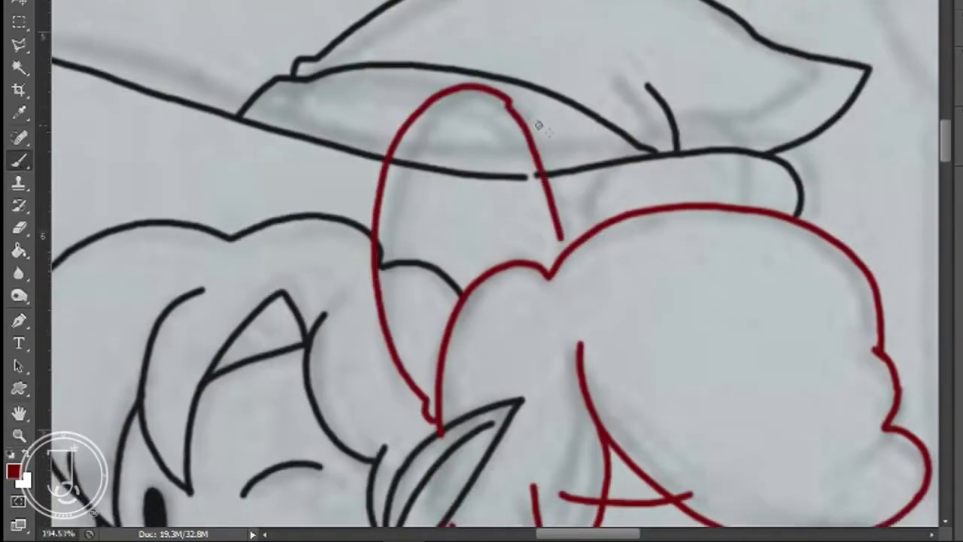
key(ctrl+z)
drag(516, 110, 568, 231)
drag(615, 167, 741, 205)
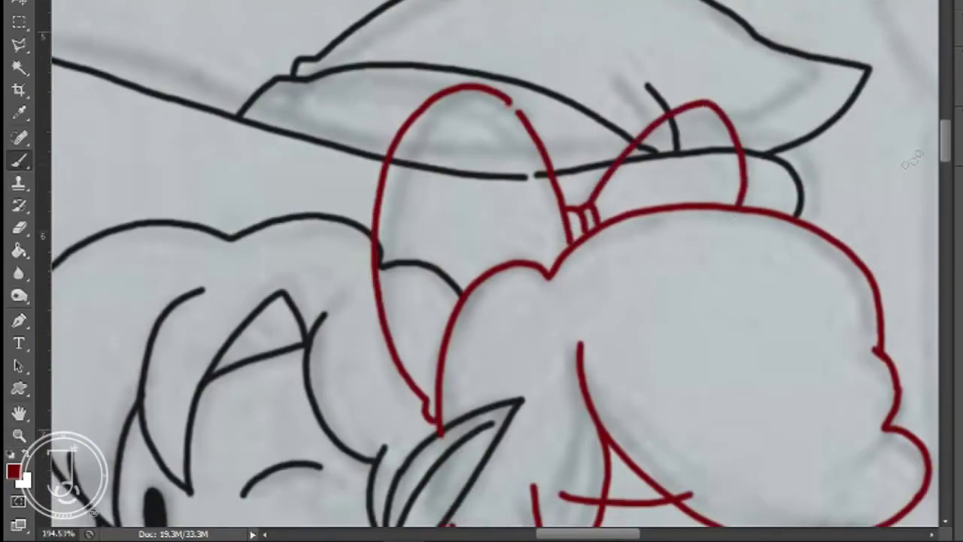
scroll(733, 165, down, 3)
drag(729, 126, 825, 165)
Hide the scanned sketch and fill the background behind the line art with white
click(18, 435)
drag(433, 339, 301, 340)
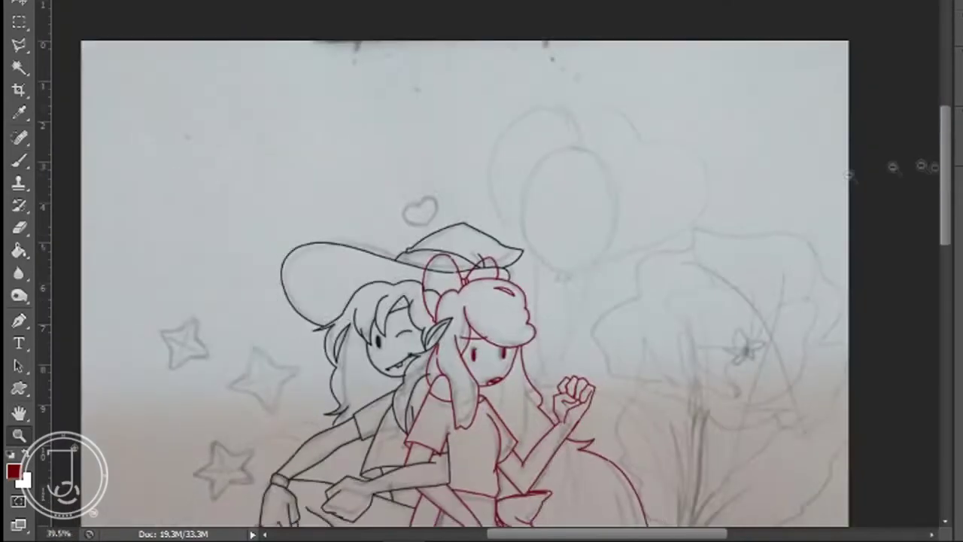
drag(950, 196, 950, 271)
click(961, 376)
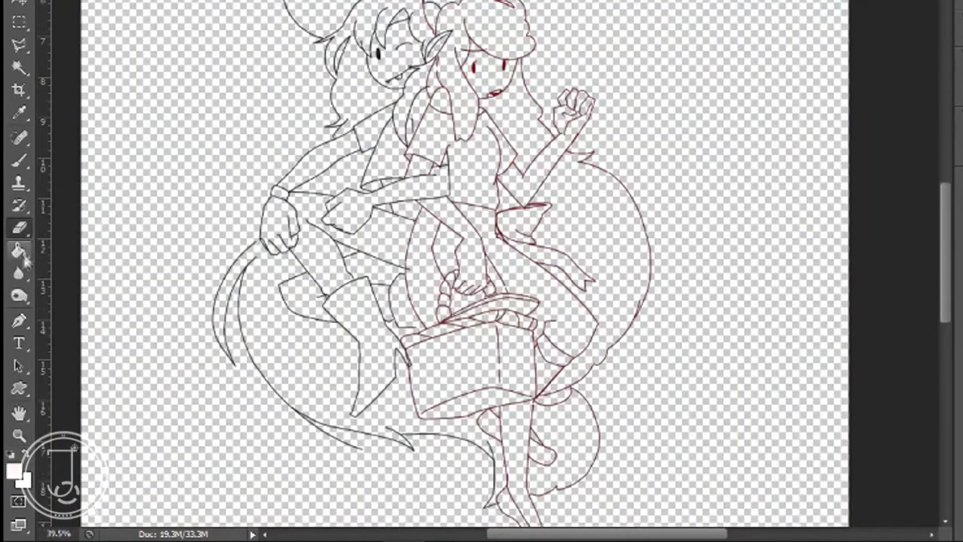
click(19, 250)
click(140, 248)
Examine the line art from the heads down to the woven basket and its handle
drag(375, 65, 562, 101)
drag(948, 181, 951, 170)
drag(412, 211, 279, 217)
mouse_move(950, 222)
mouse_down()
mouse_move(951, 316)
mouse_move(952, 262)
mouse_move(954, 301)
mouse_up()
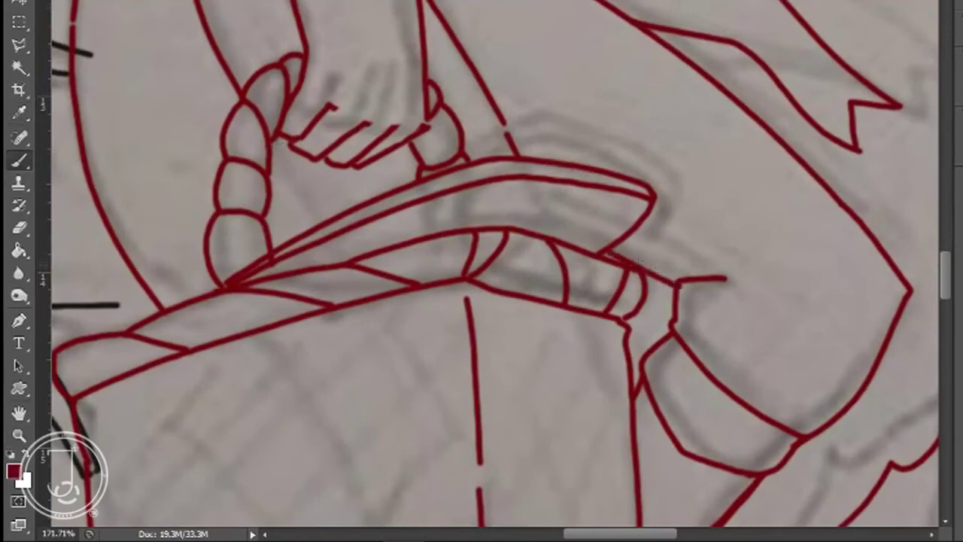
Add the dark red text "TO BE CONTINUE..." on the white canvas beside the winking character
mouse_move(948, 296)
mouse_down()
mouse_move(943, 336)
mouse_move(954, 321)
mouse_move(945, 336)
mouse_move(946, 195)
mouse_up()
click(20, 434)
drag(667, 170, 527, 169)
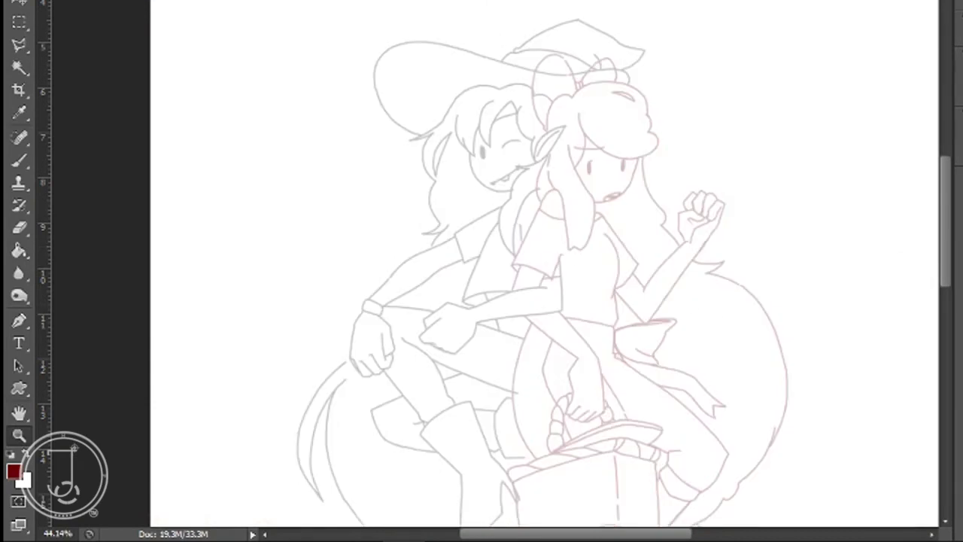
text(TO BE CONTINUE...)
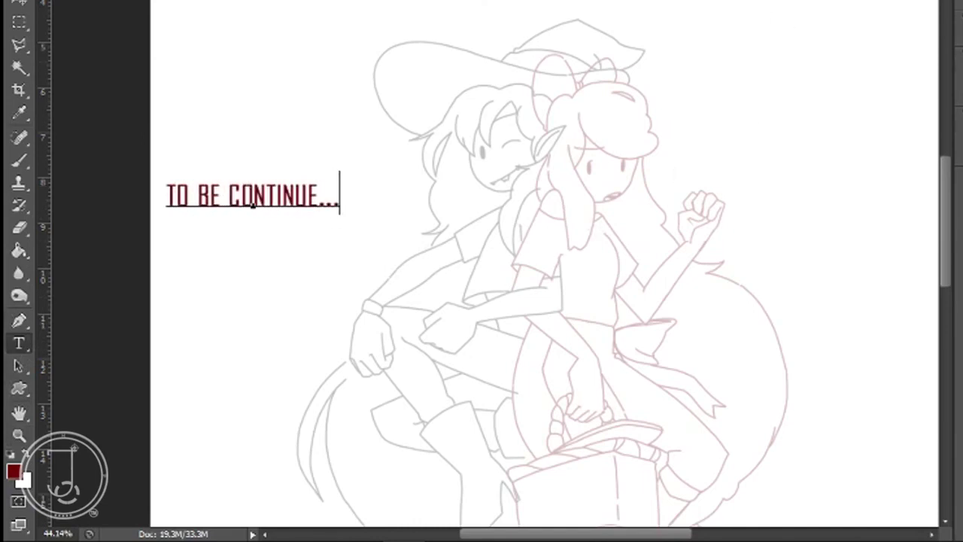
key(ctrl+Return)
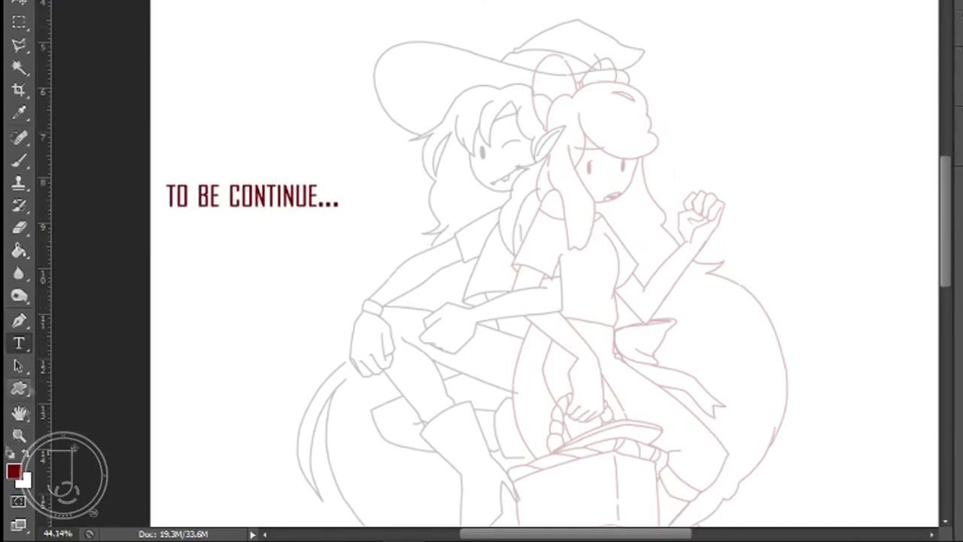